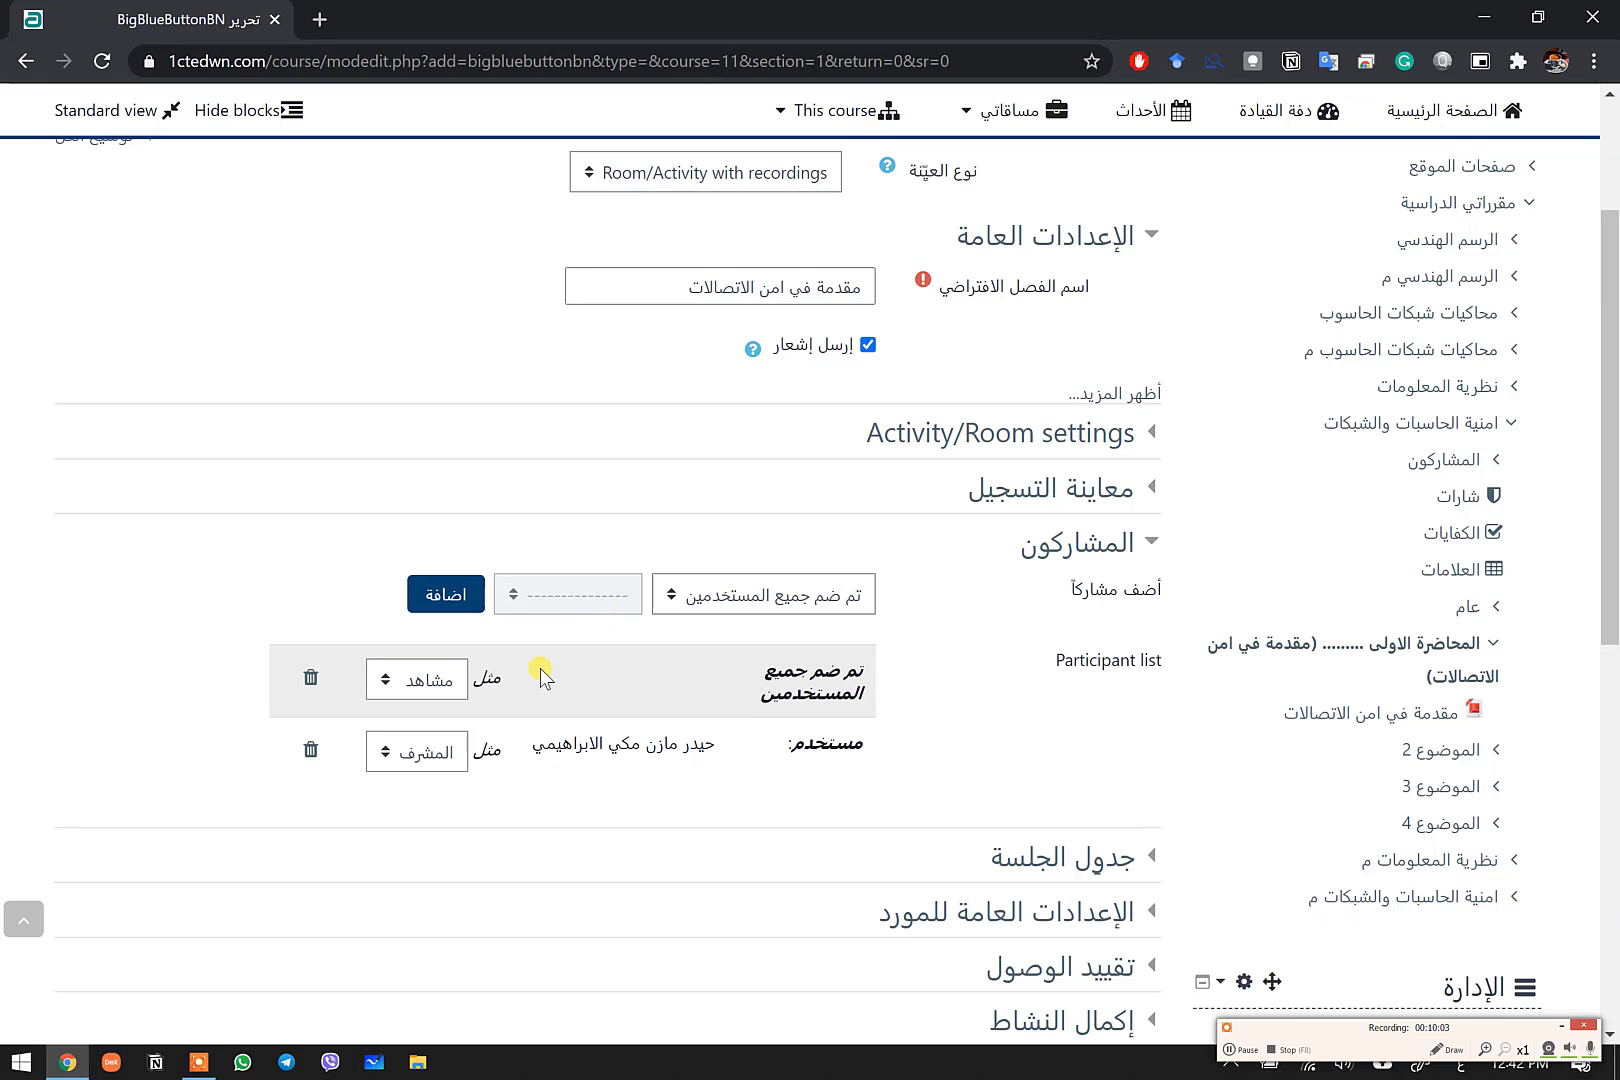
Review the participant types, the viewer and moderator role options, and the virtual classroom name in the room's settings.
left_click(425, 680)
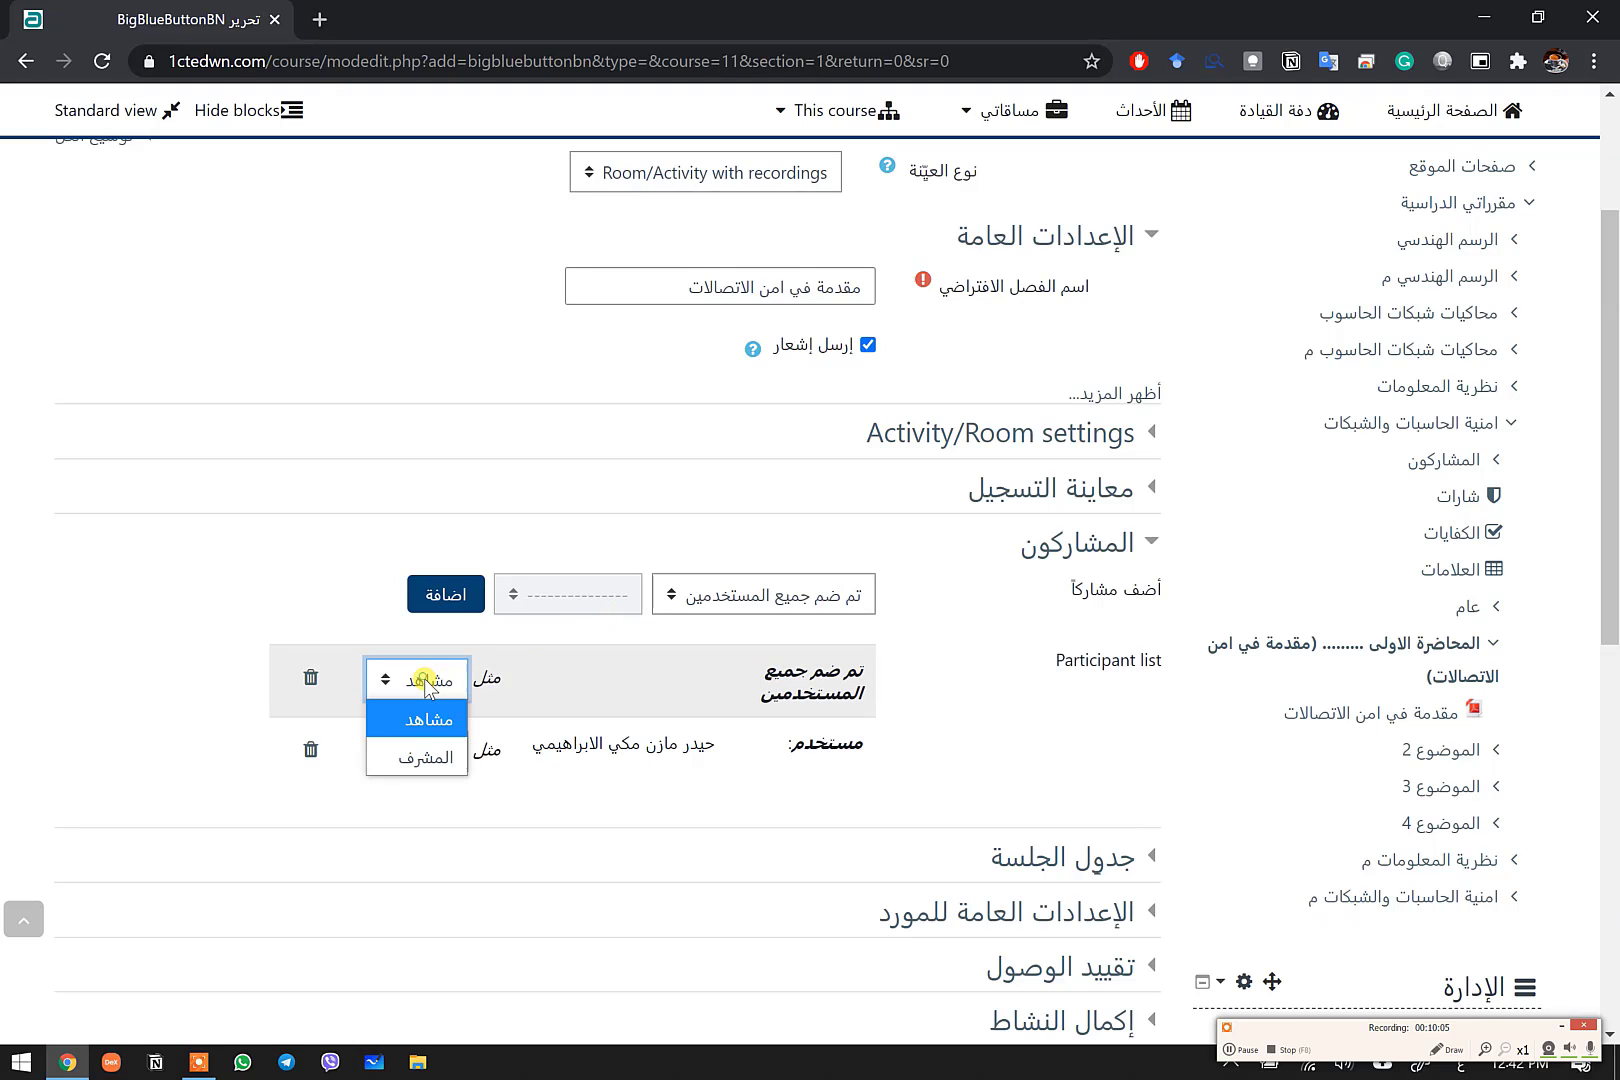
left_click(425, 685)
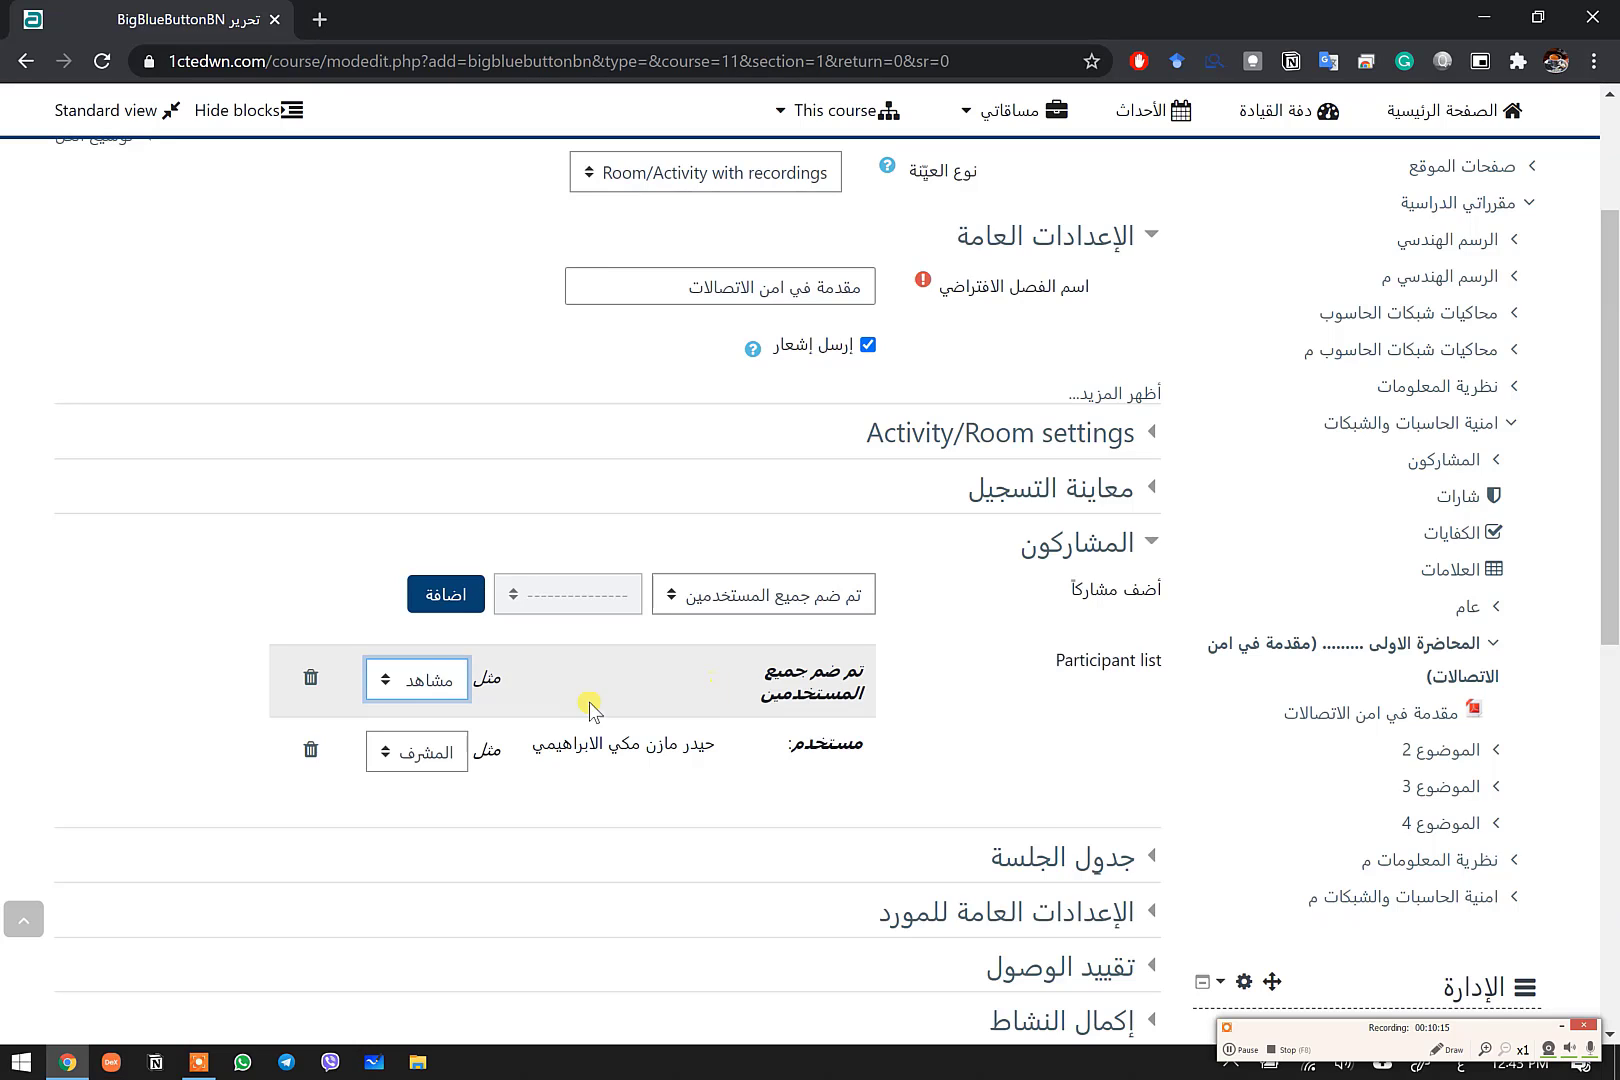
triple_click(845, 662)
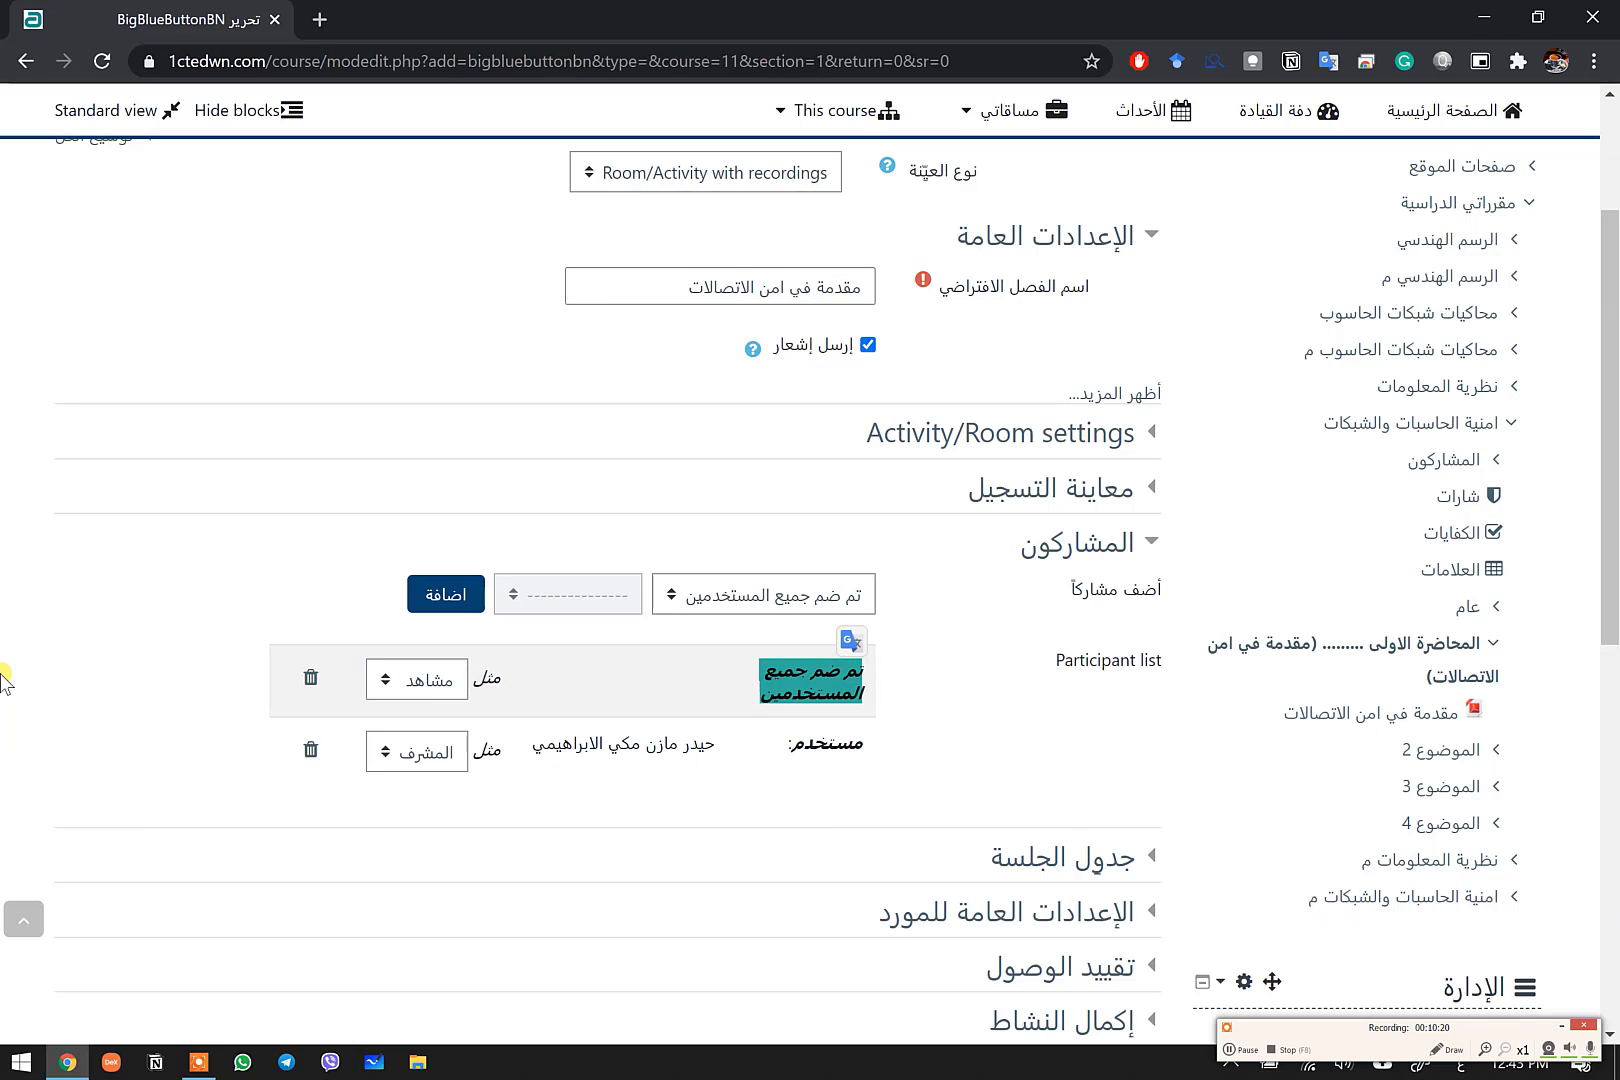
left_click(78, 660)
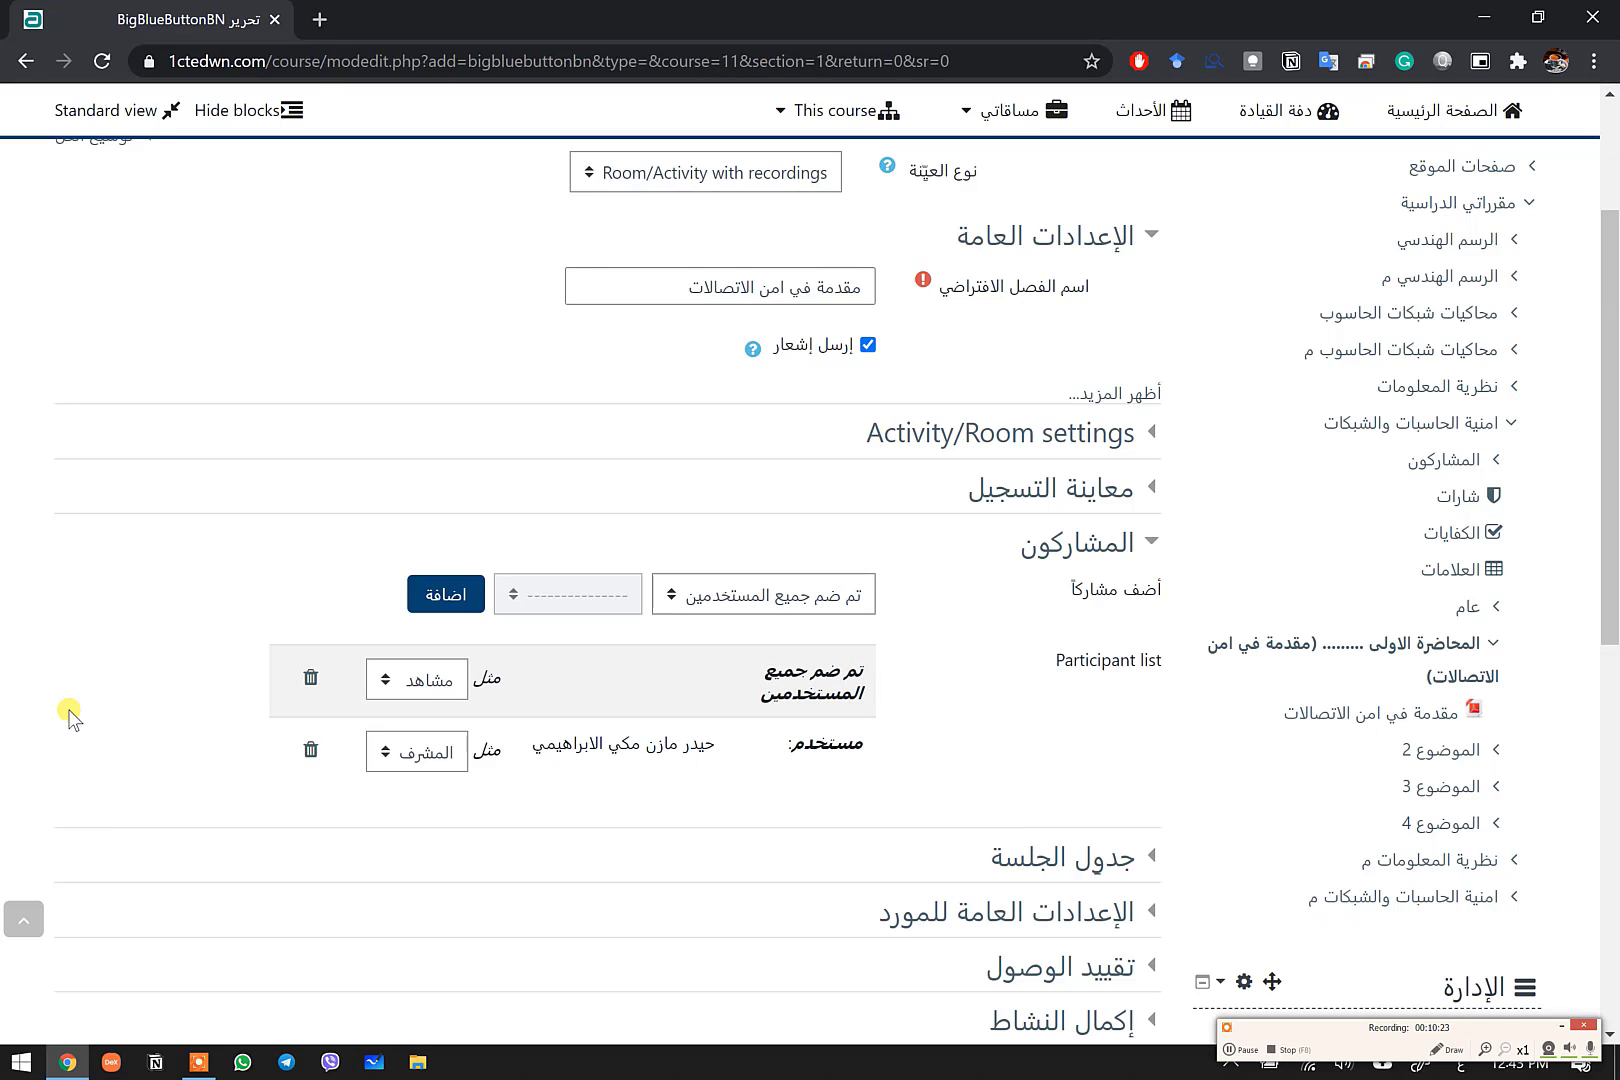
left_click(445, 597)
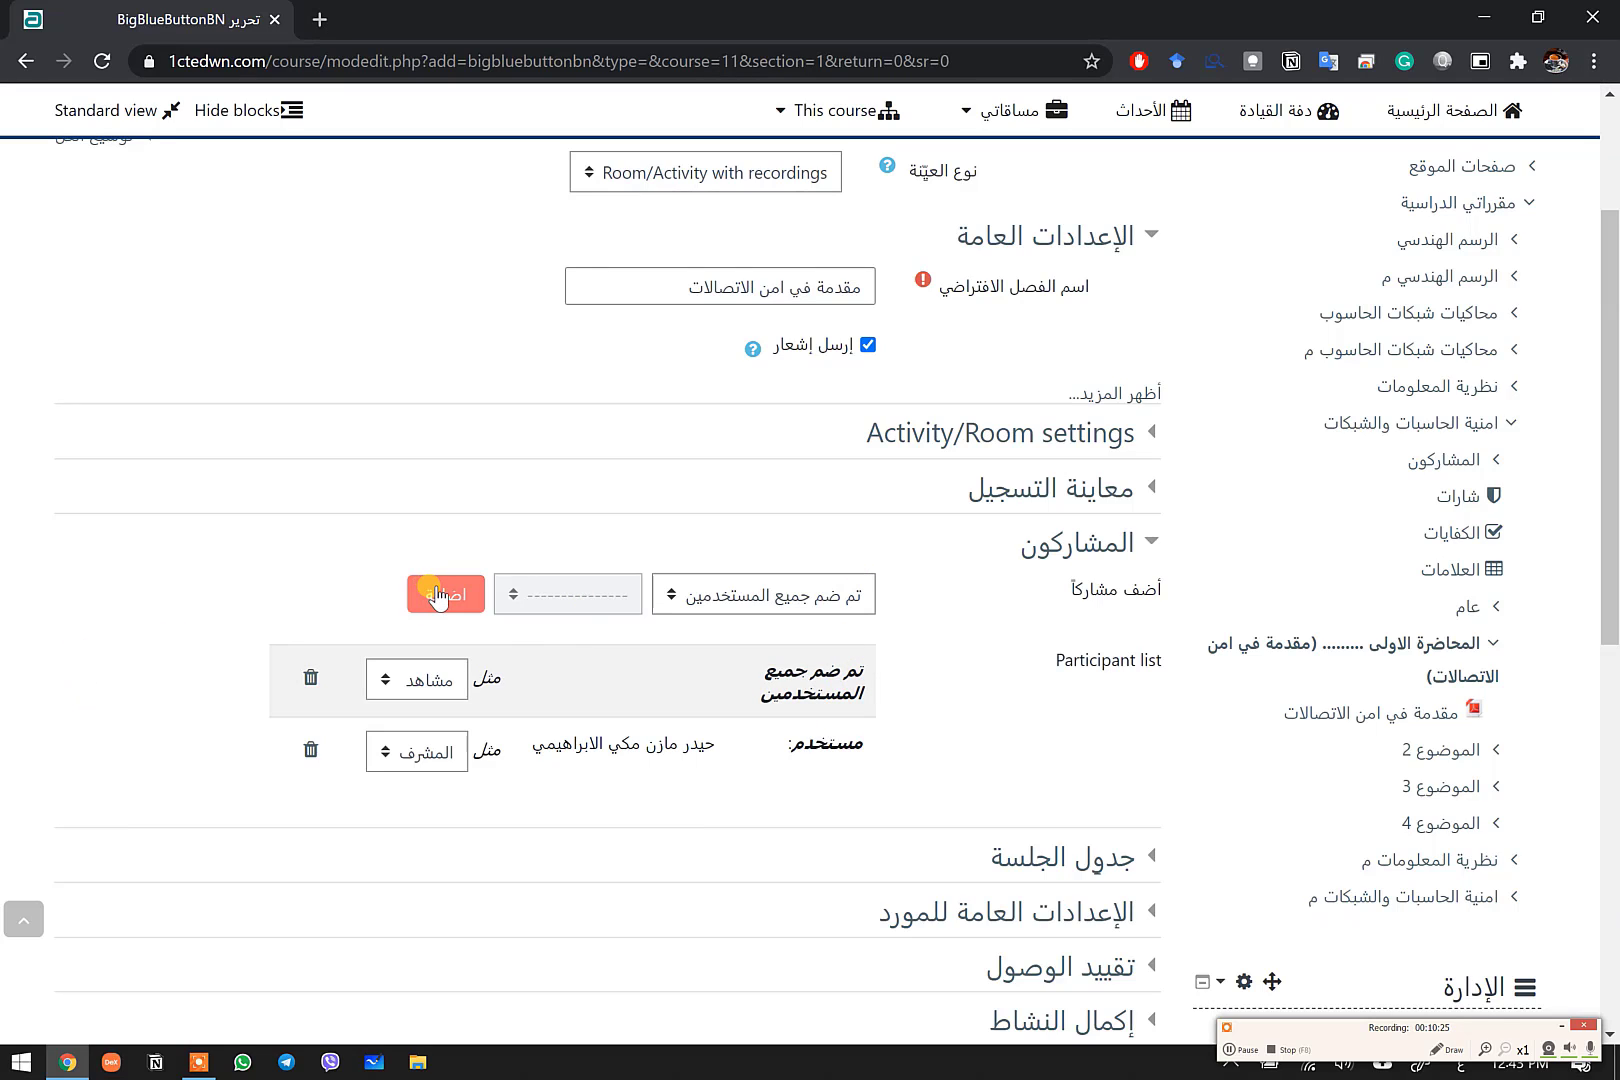
left_click(672, 598)
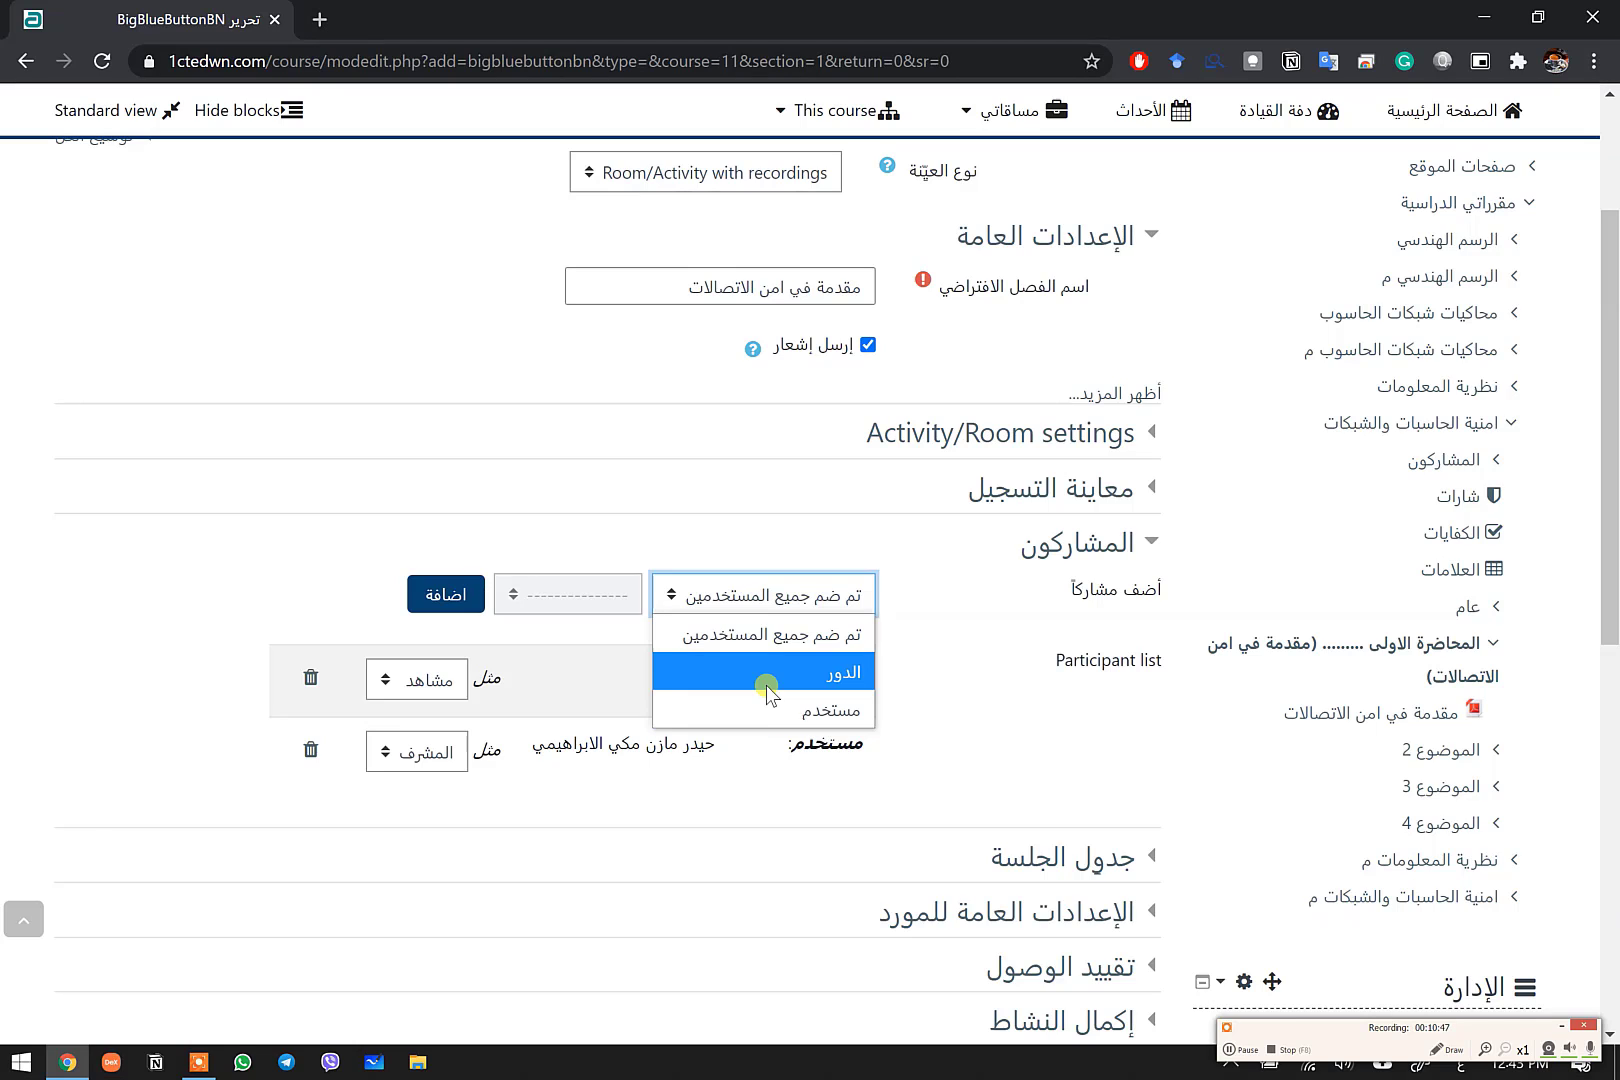
left_click(482, 606)
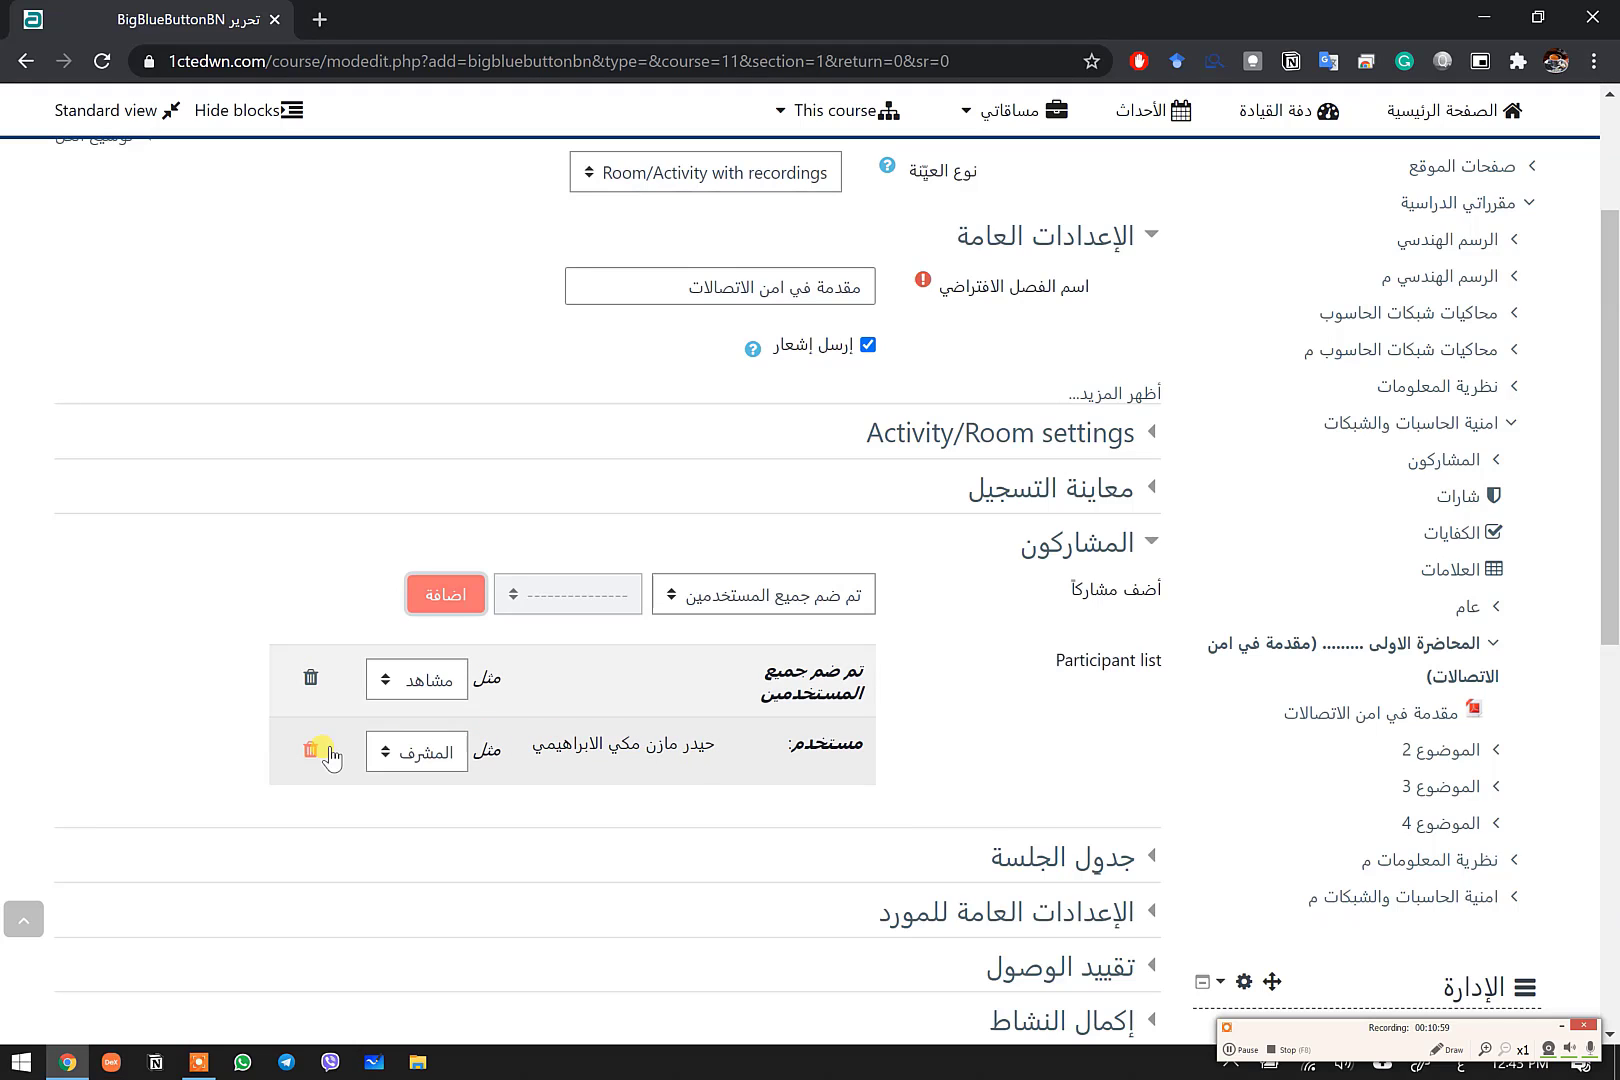
left_click(387, 751)
left_click(387, 751)
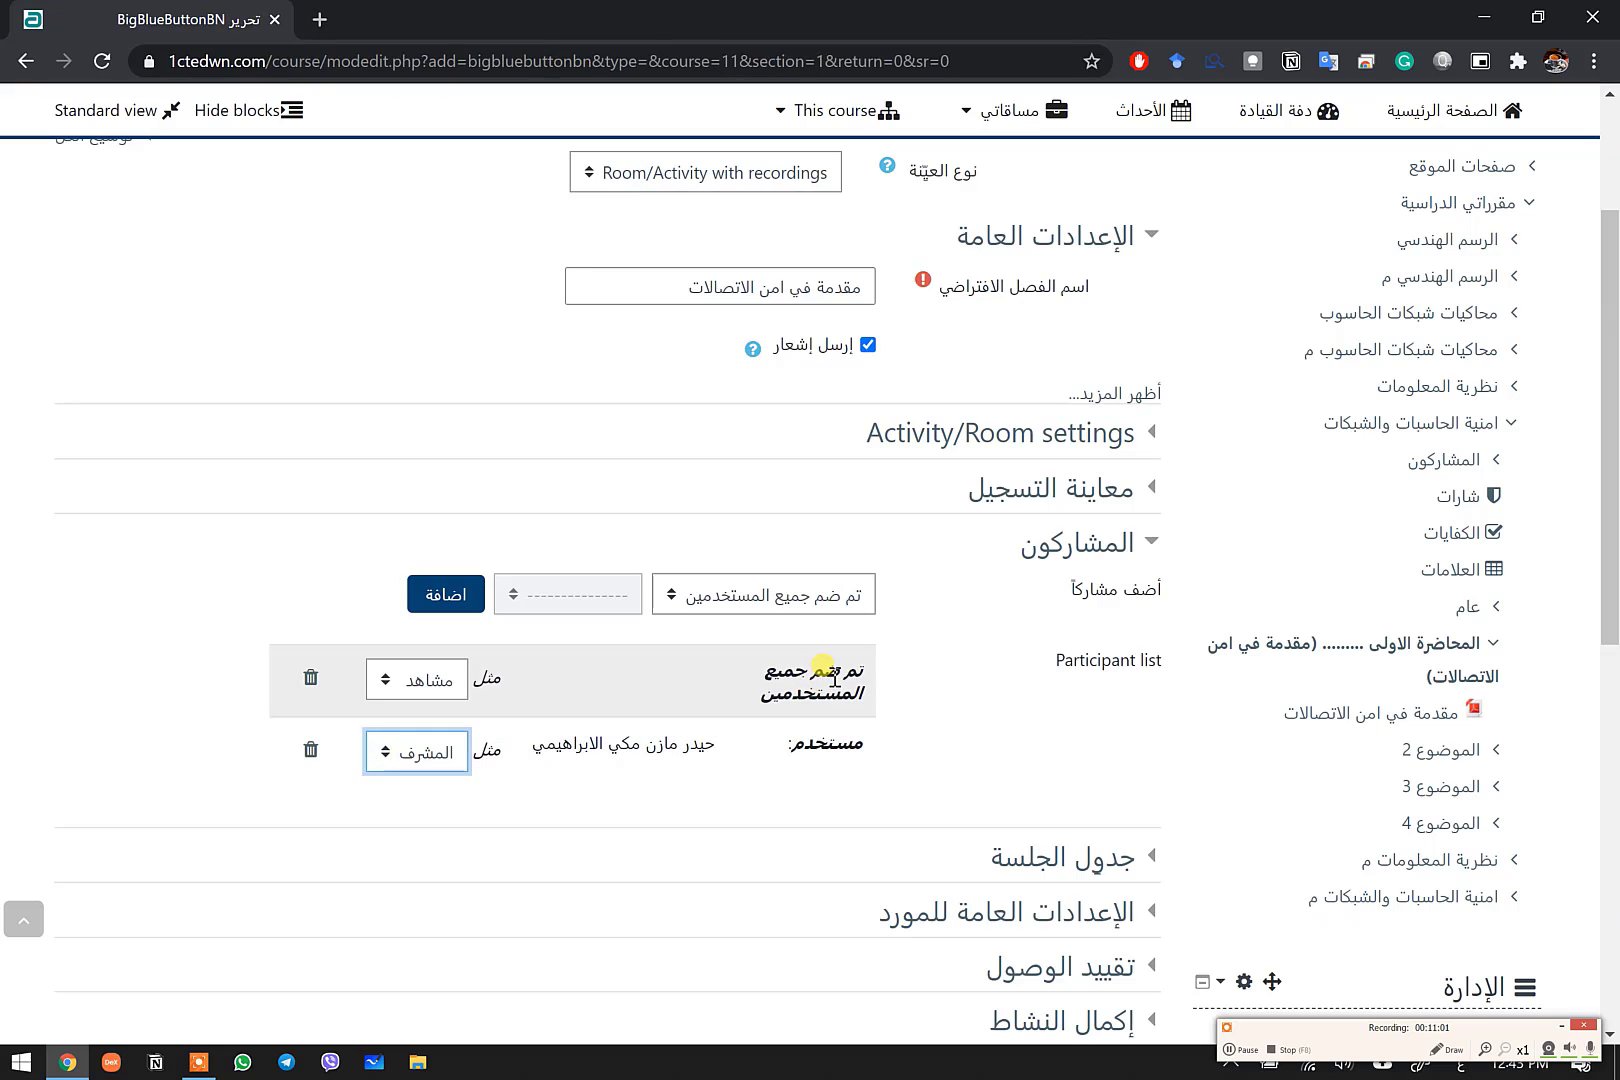
left_click(388, 680)
left_click(388, 680)
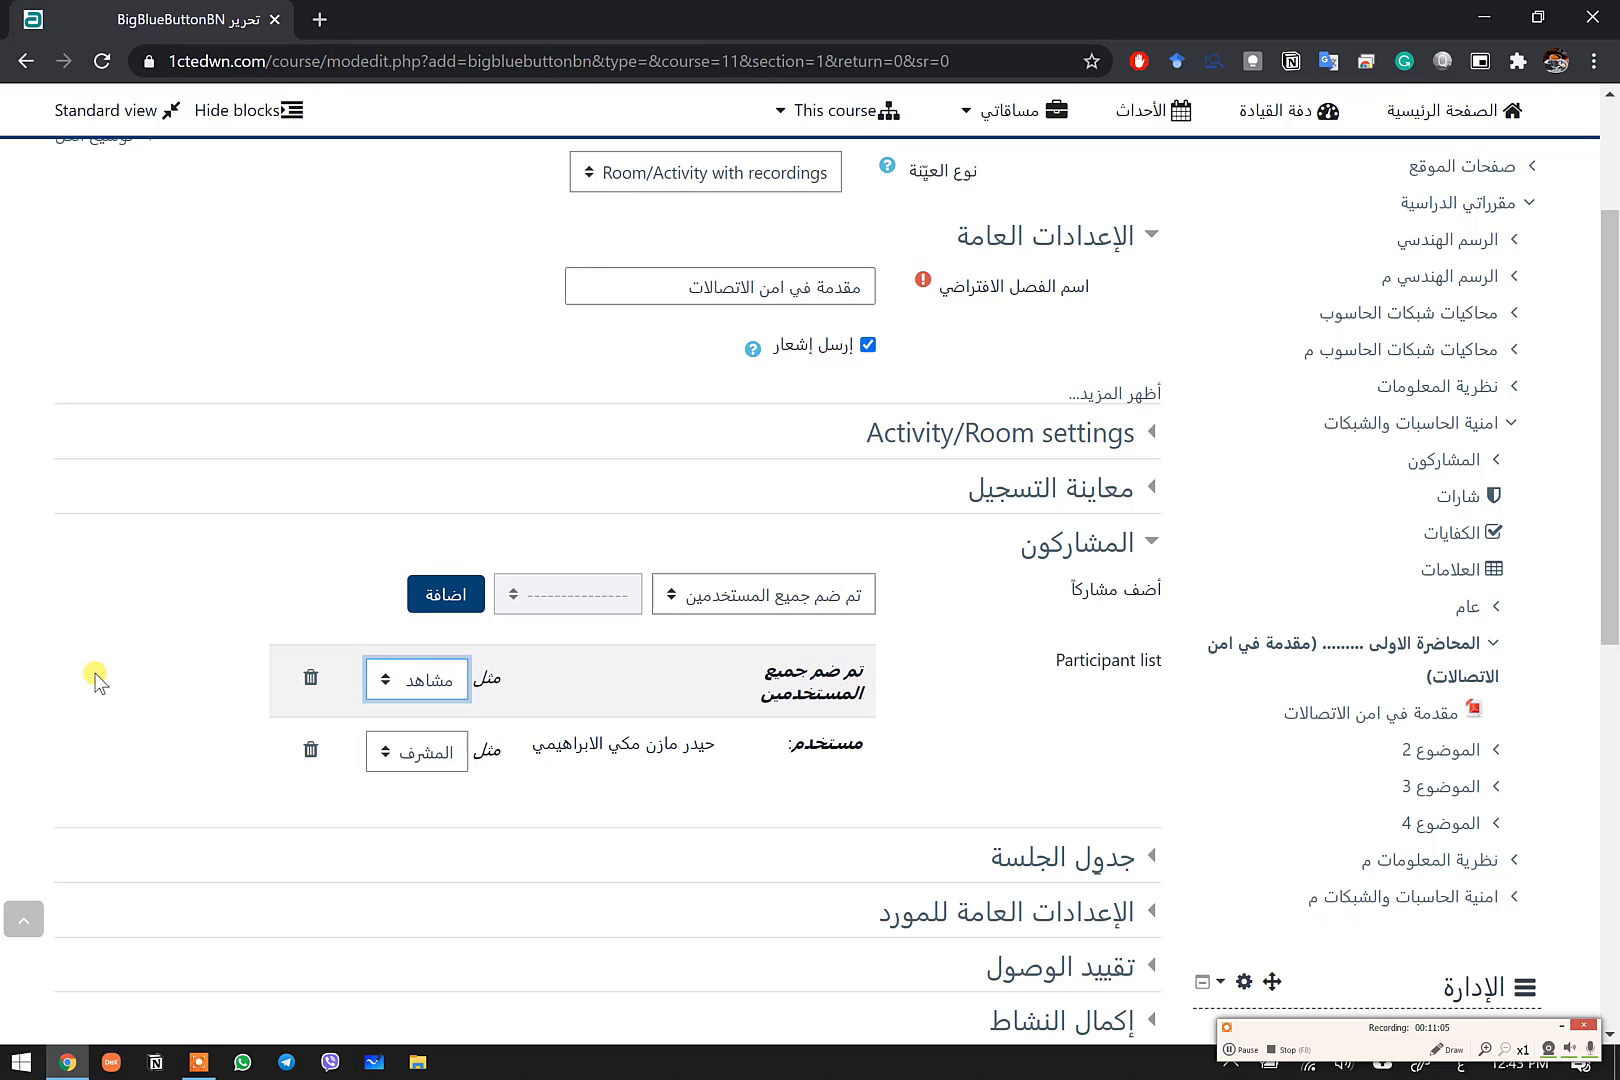
left_click(758, 287)
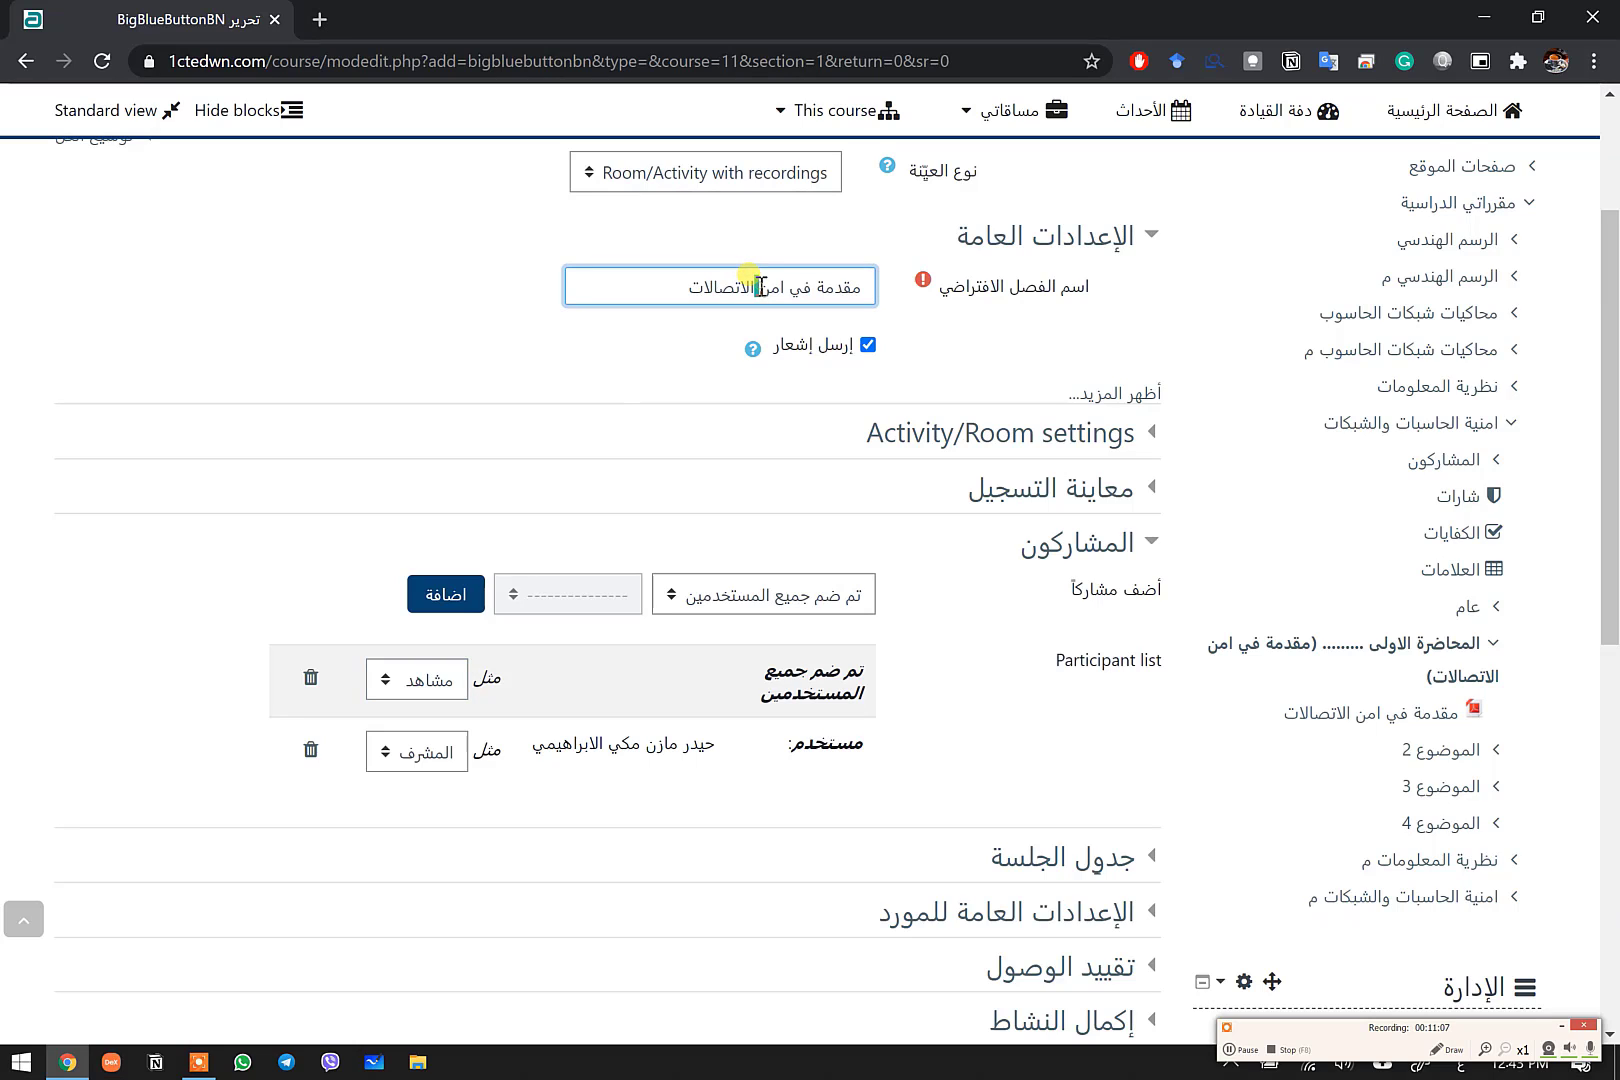
left_click_drag(758, 287, 828, 270)
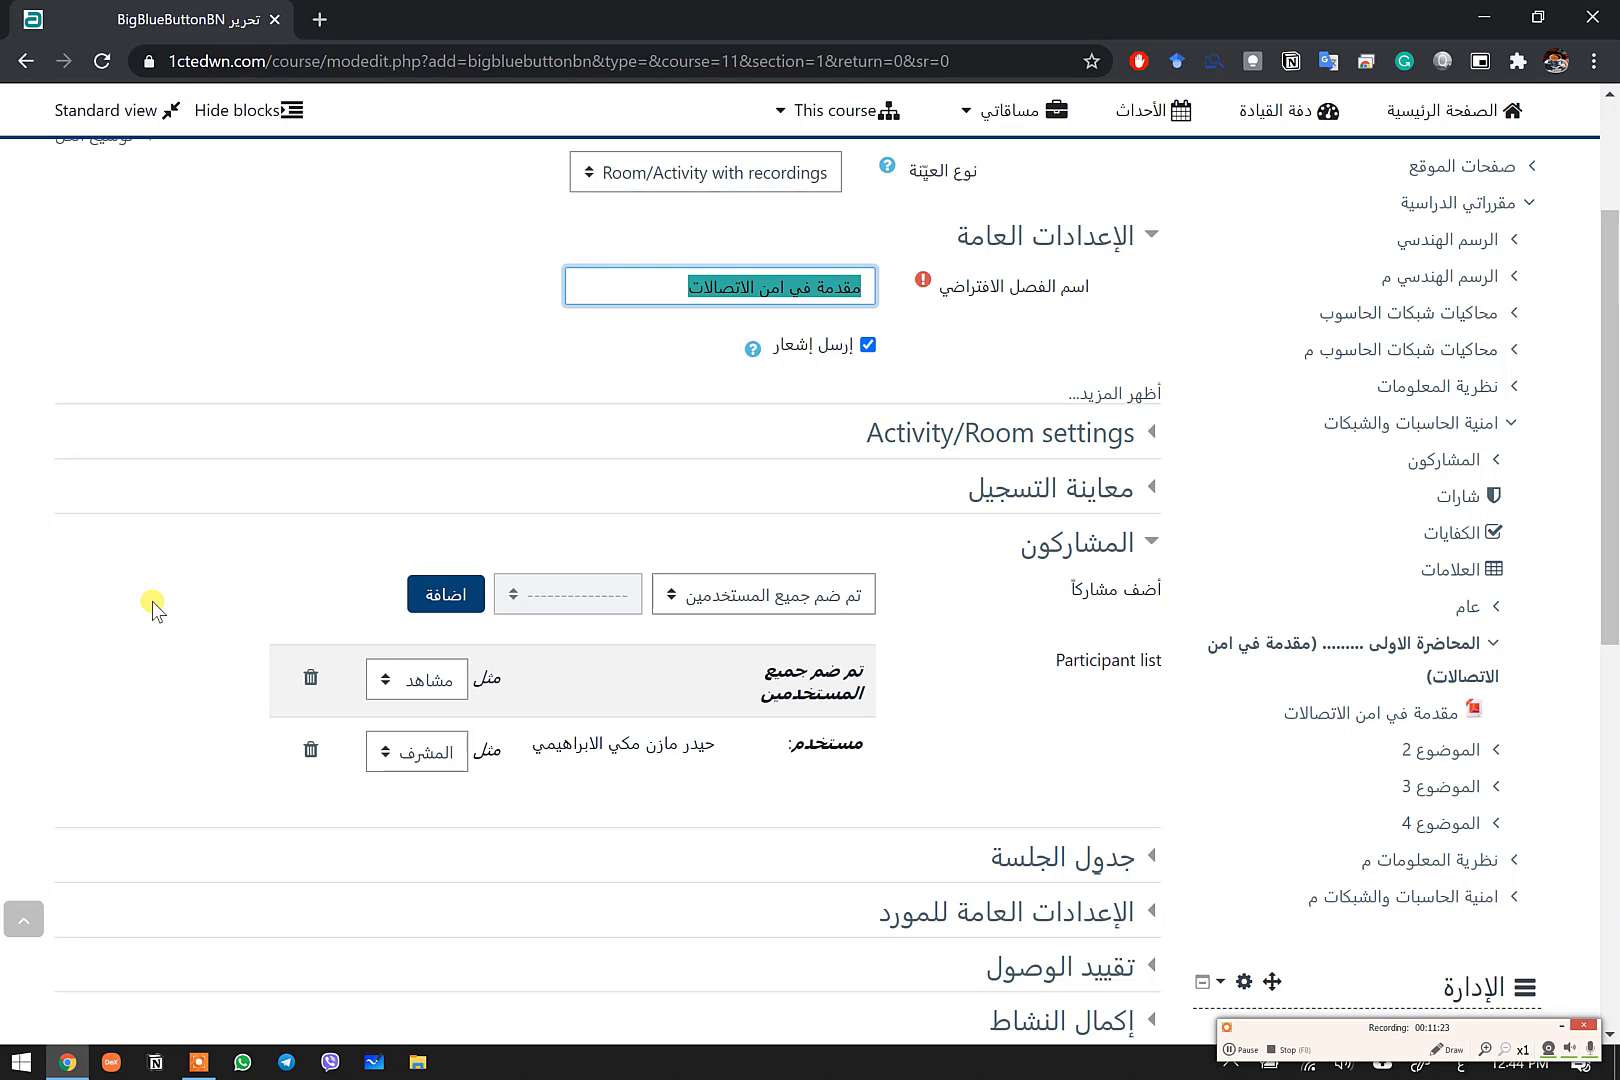
Expand the session schedule (جدول الجلسة) and enable both the join-open and join-closed dates.
scroll(1007, 696, "down", 2)
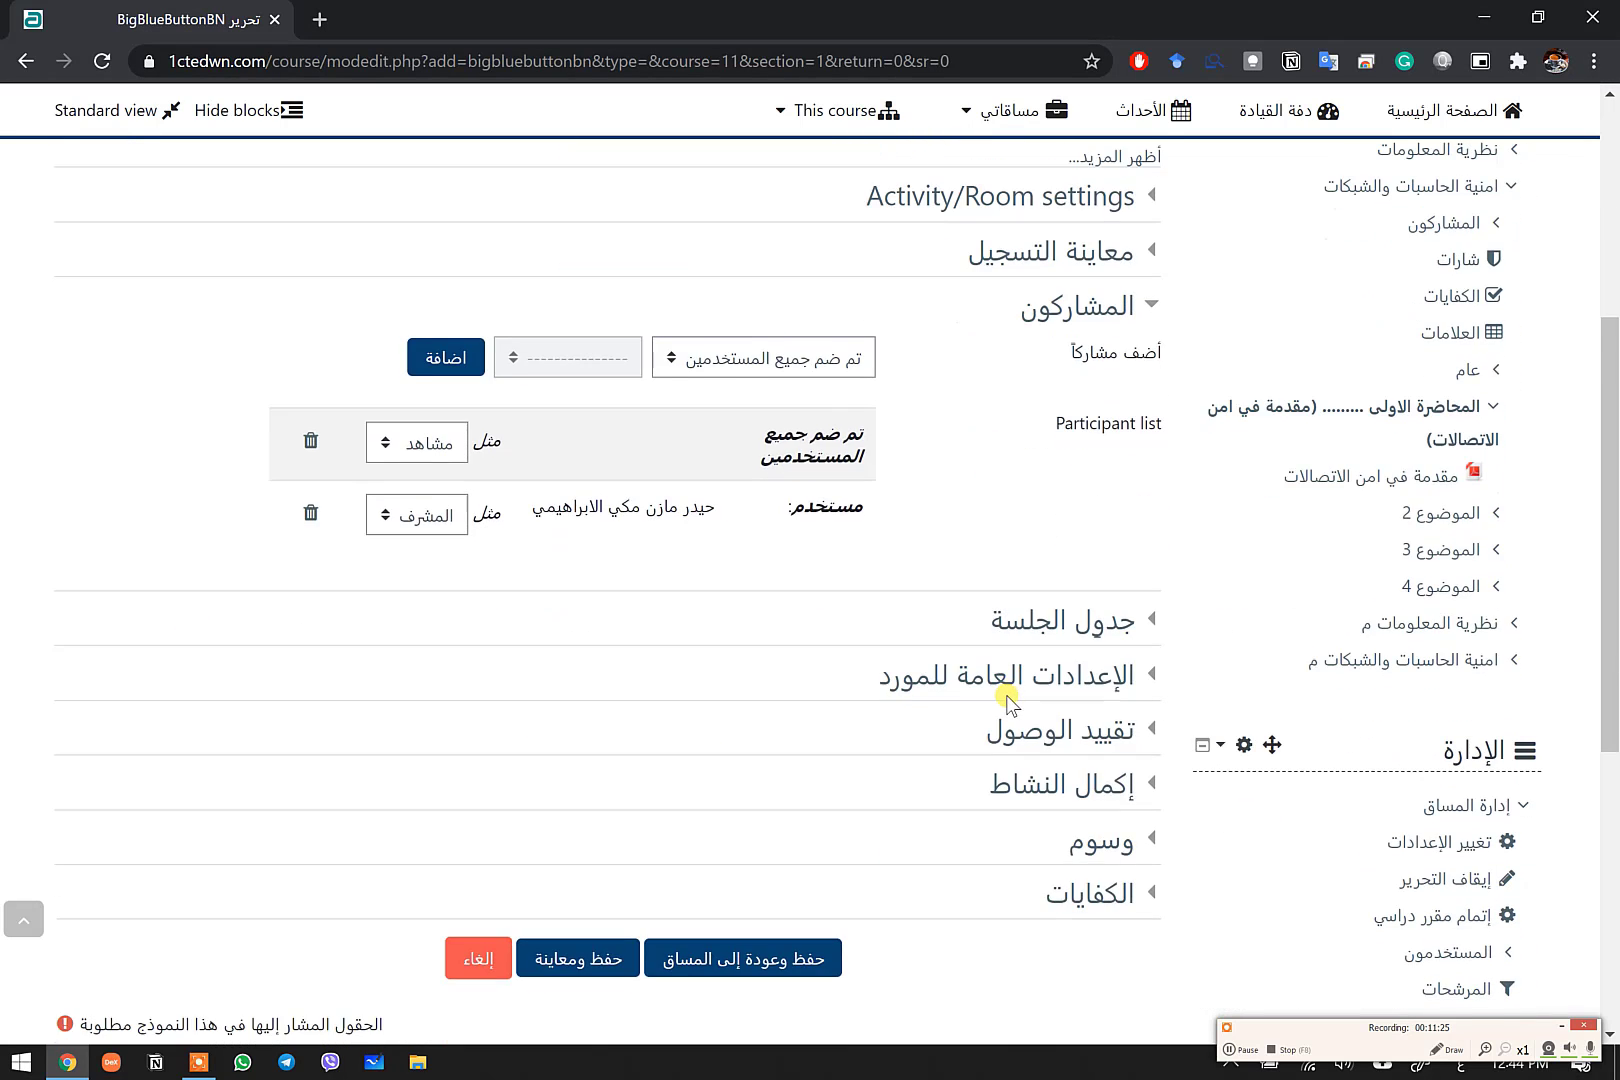
scroll(1007, 700, "down", 1)
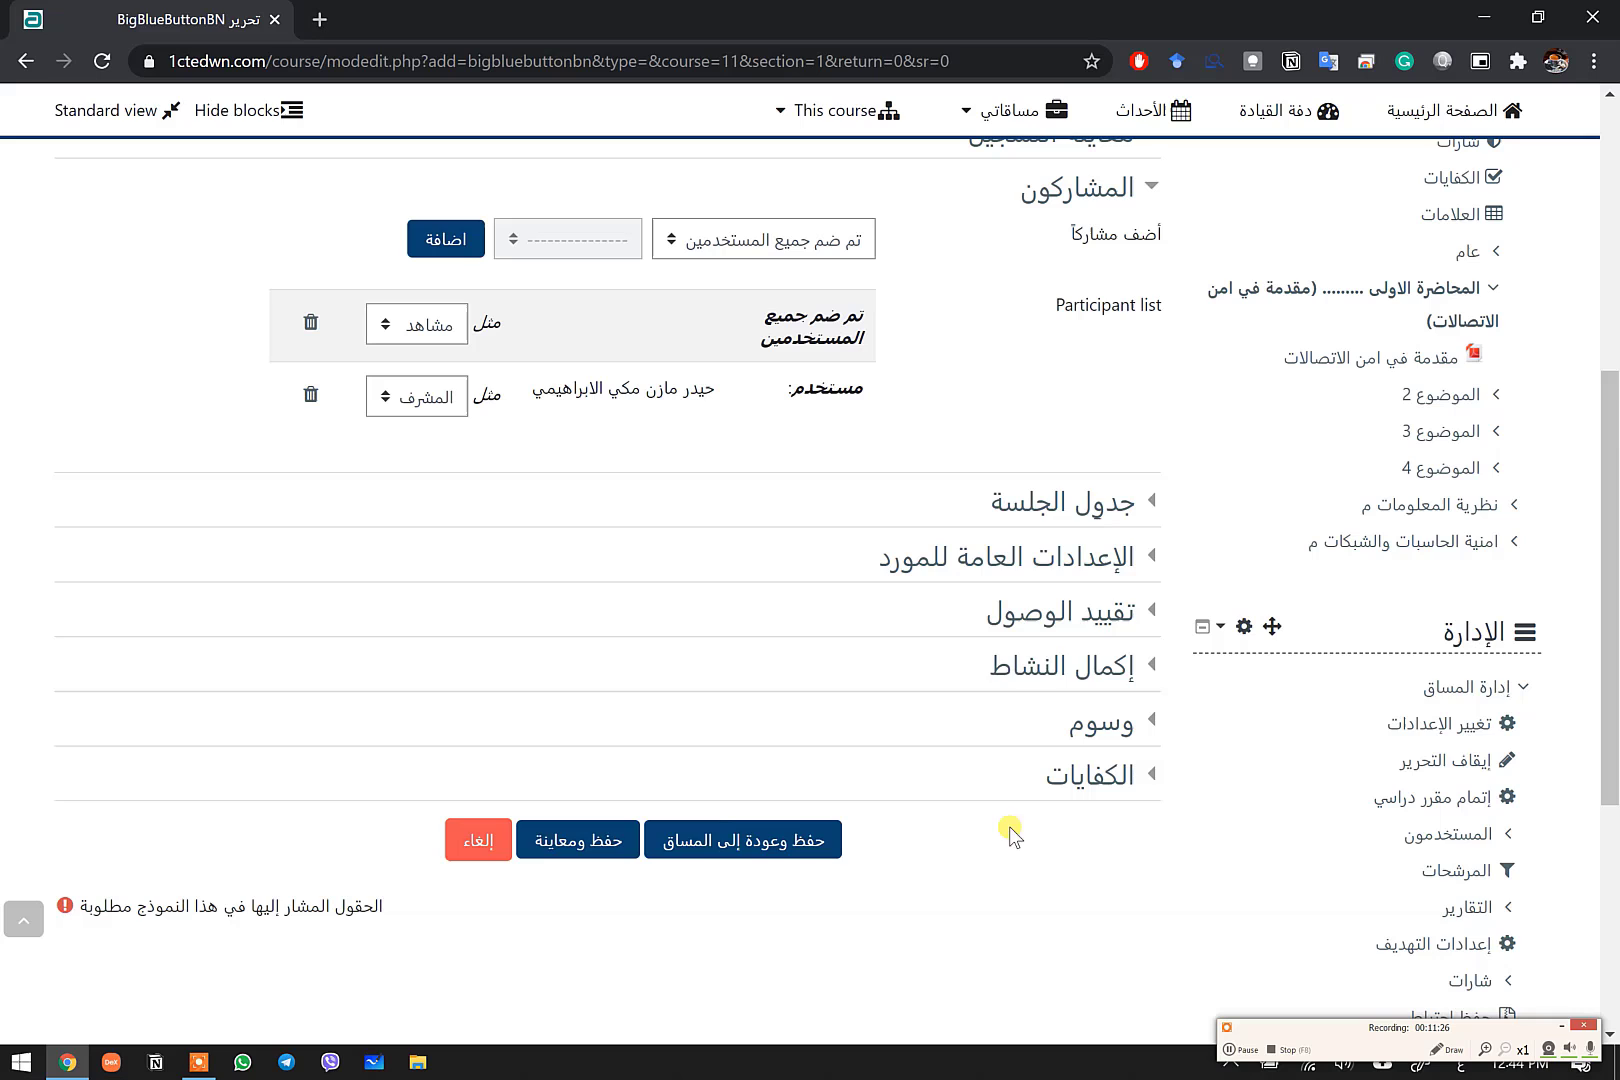
left_click(1150, 508)
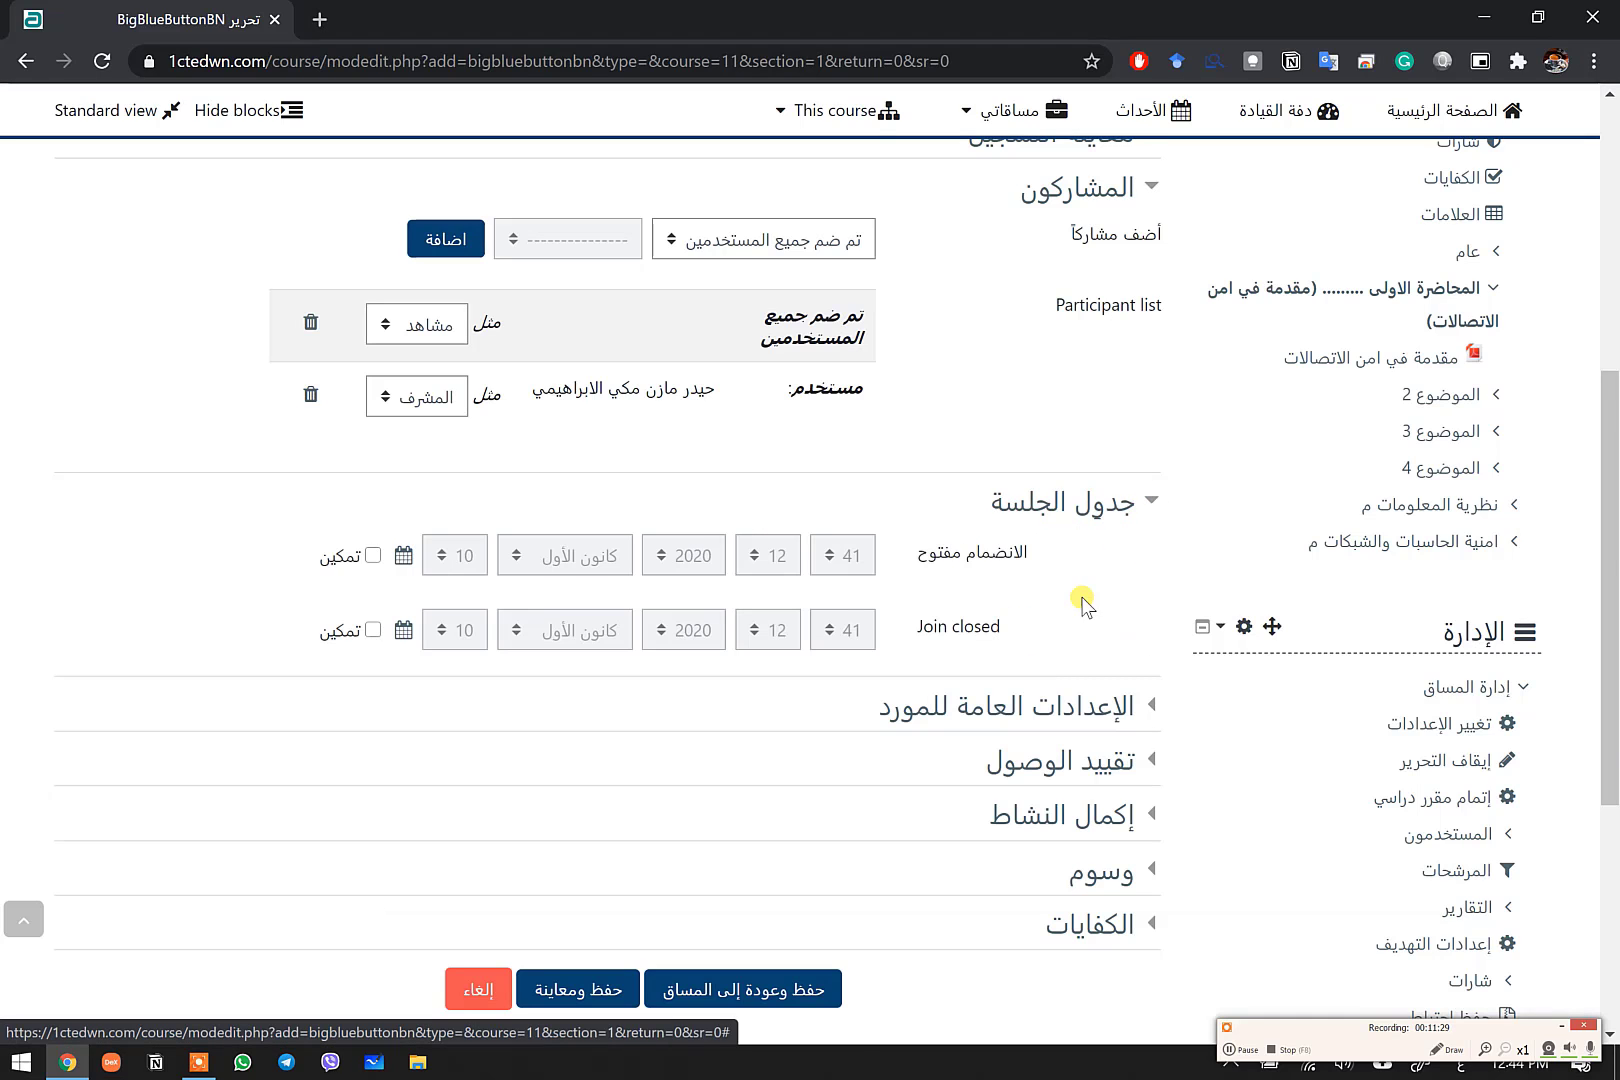
scroll(1080, 610, "down", 1)
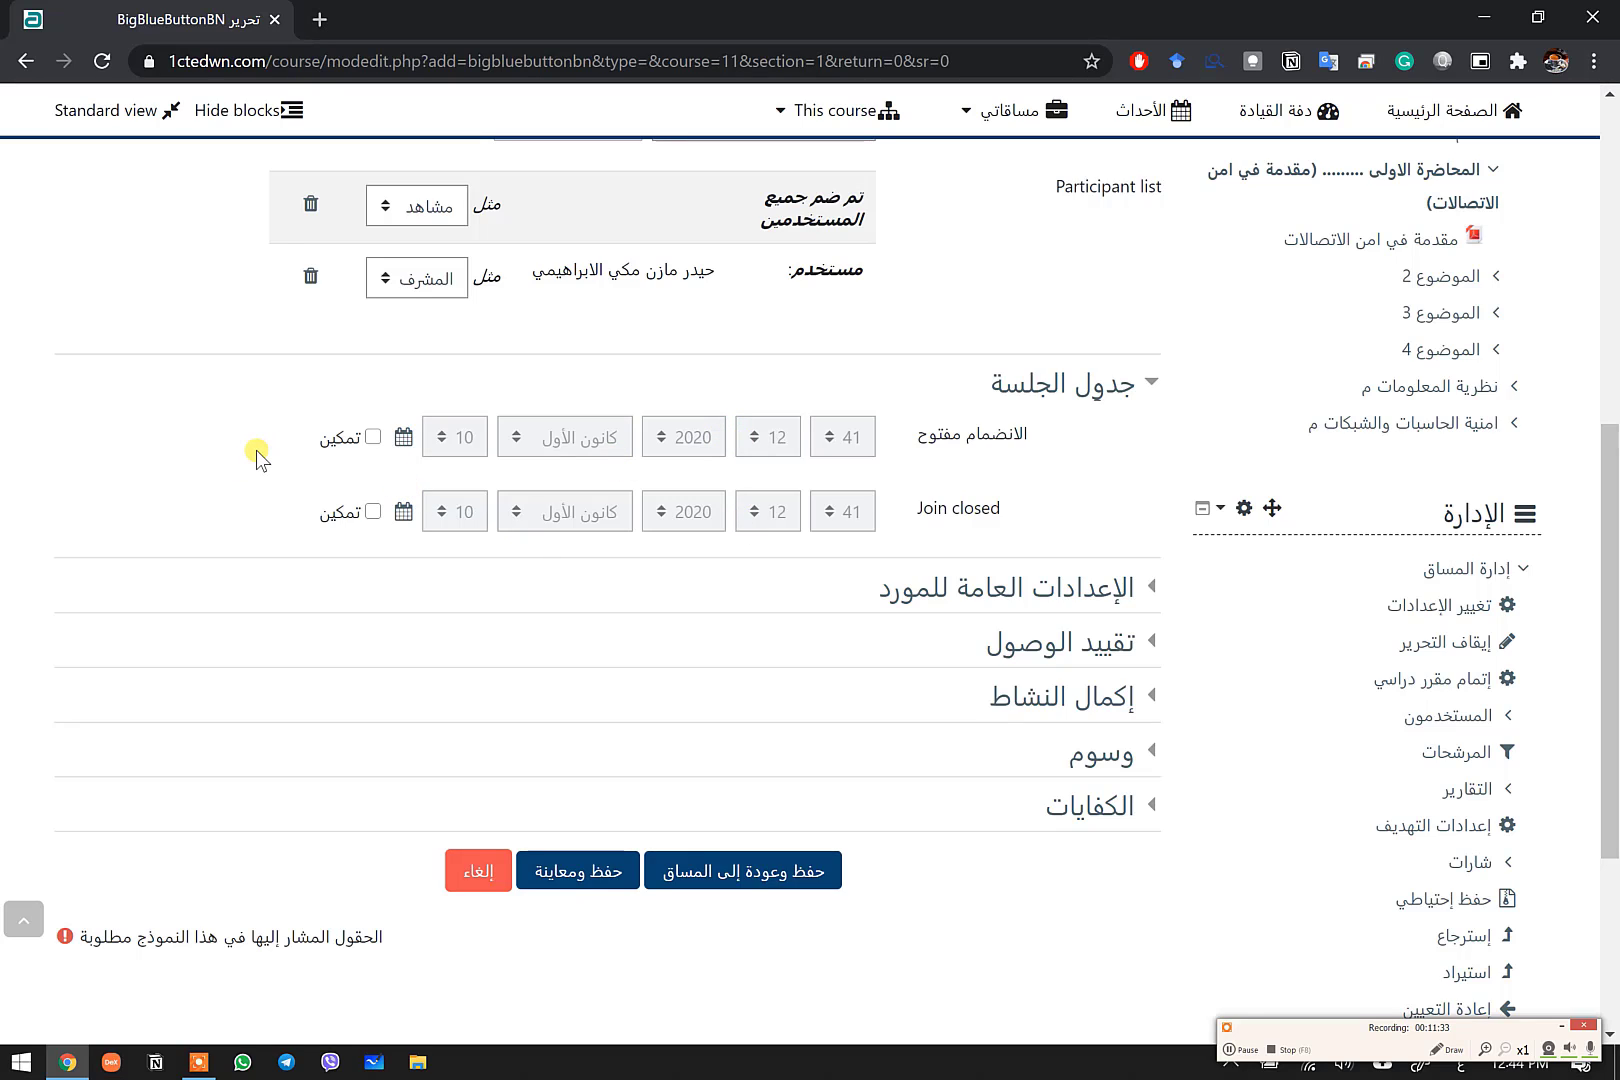
left_click(372, 437)
left_click(372, 511)
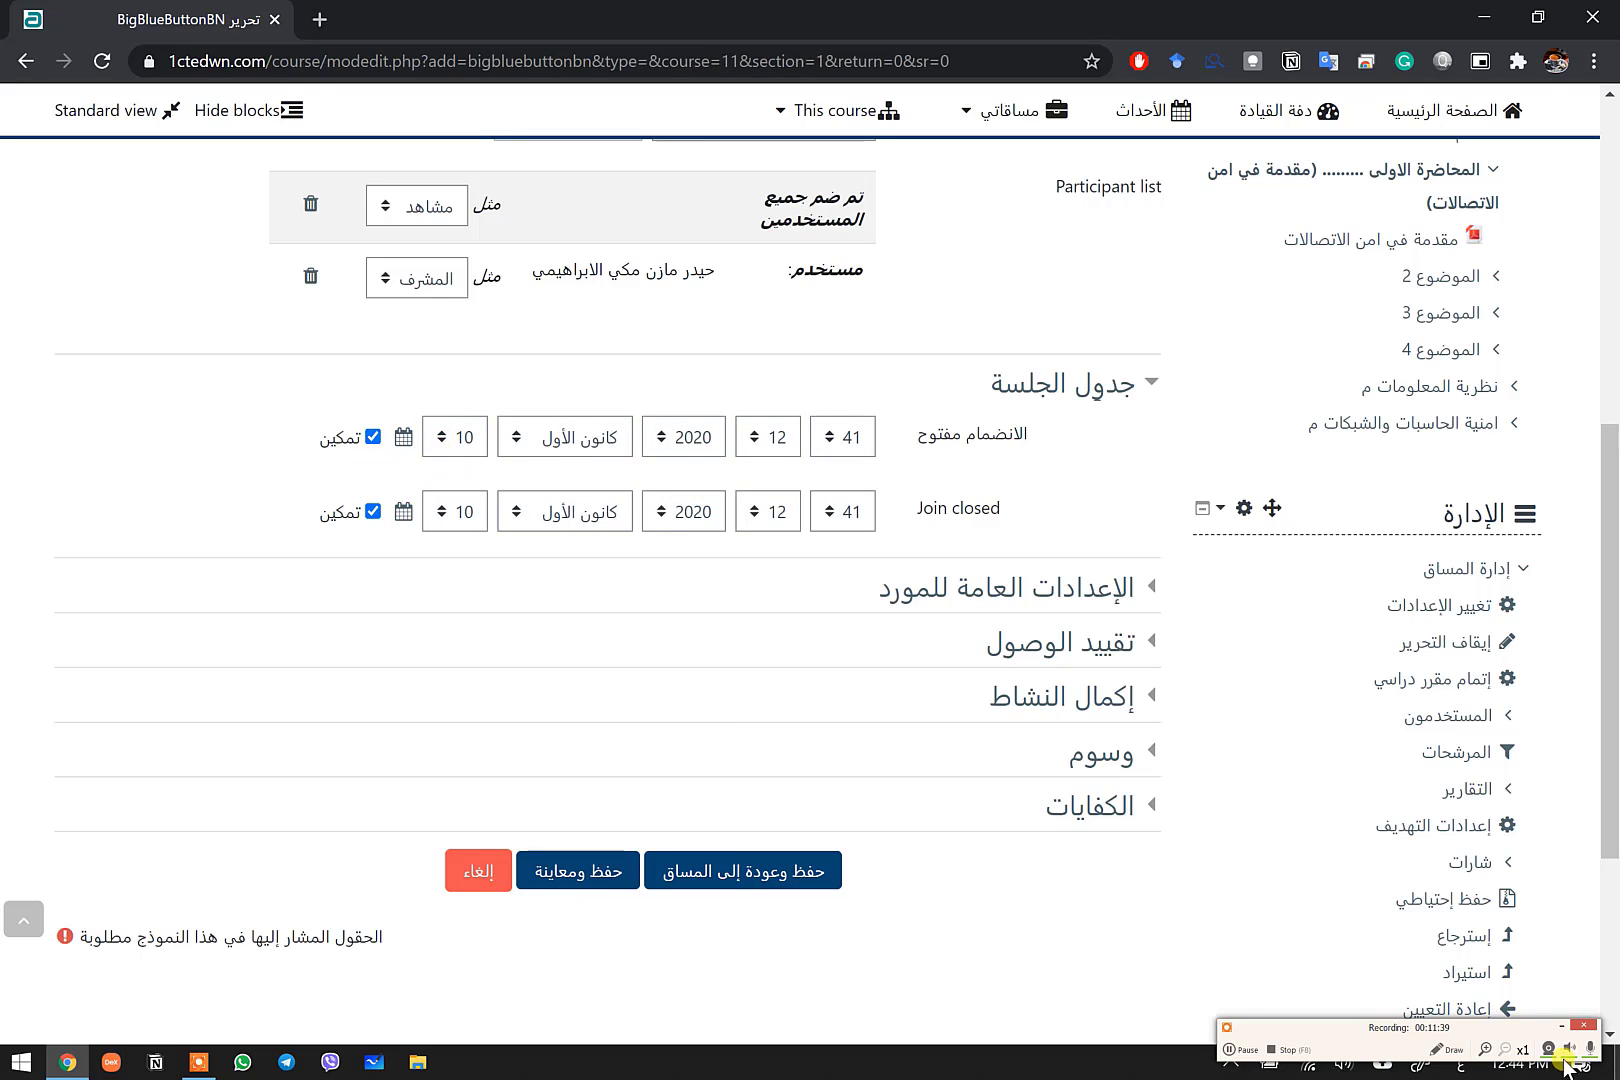
Consult the system calendar and set the day of both the join-open and join-closed dates to 16.
left_click_drag(1469, 1030, 1505, 1007)
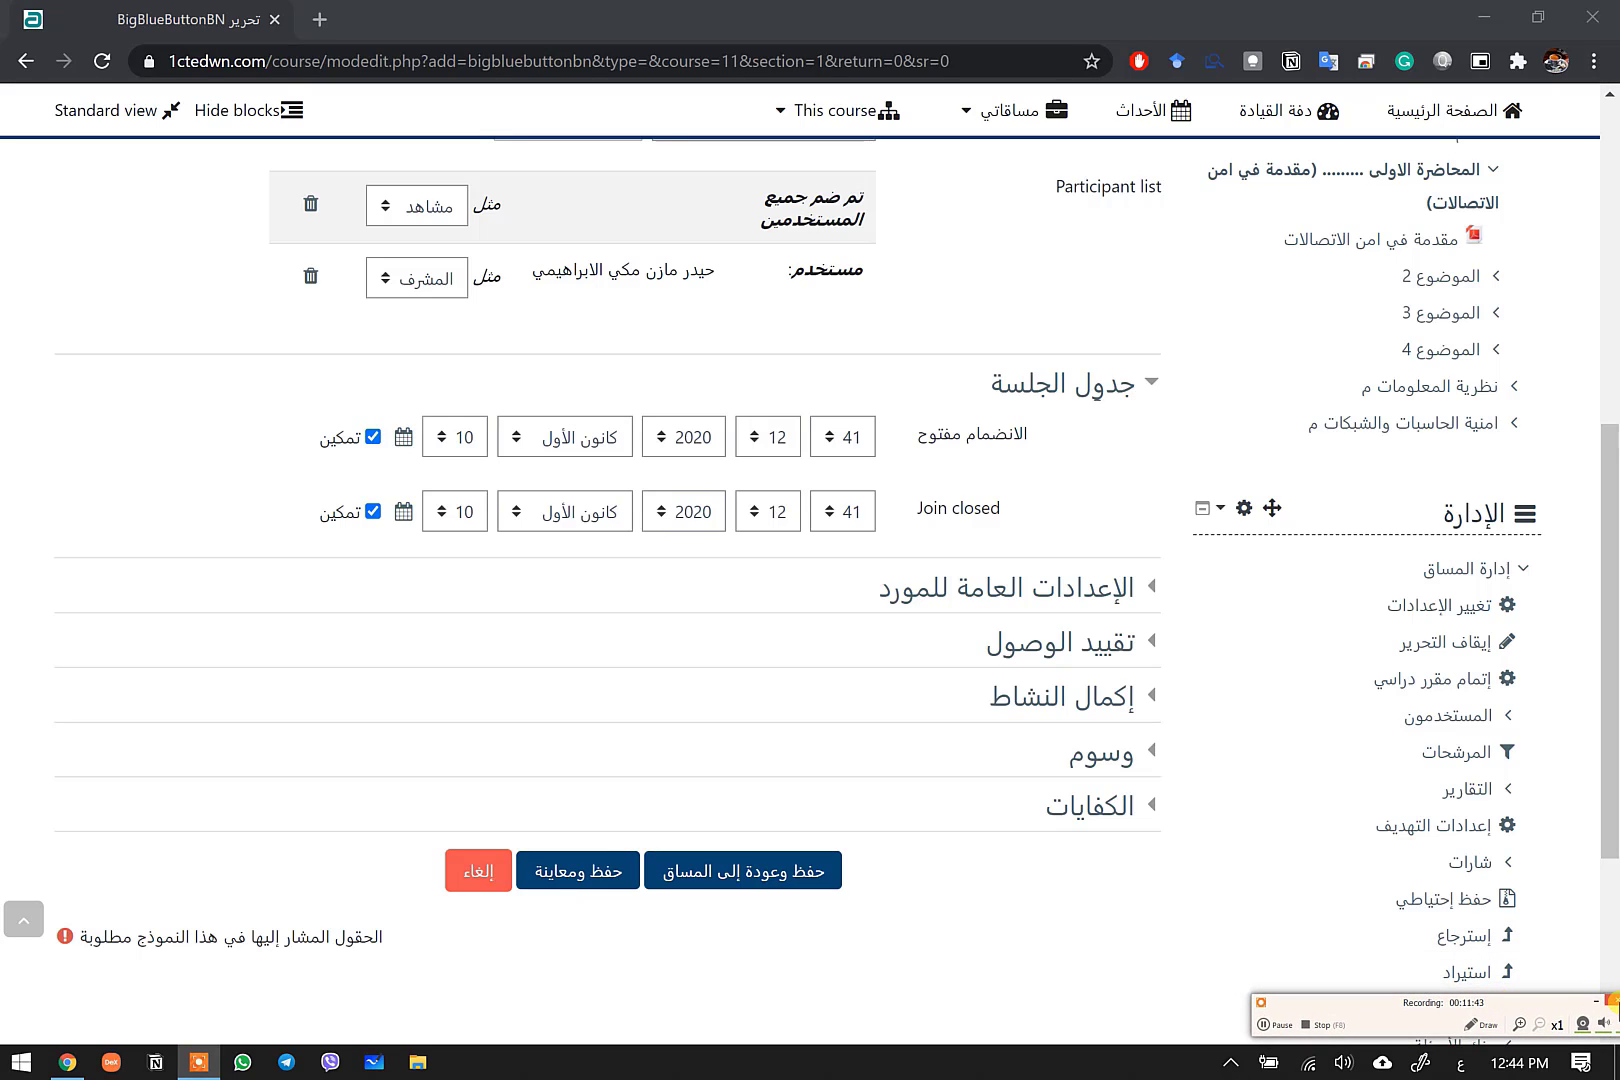
left_click(1598, 1008)
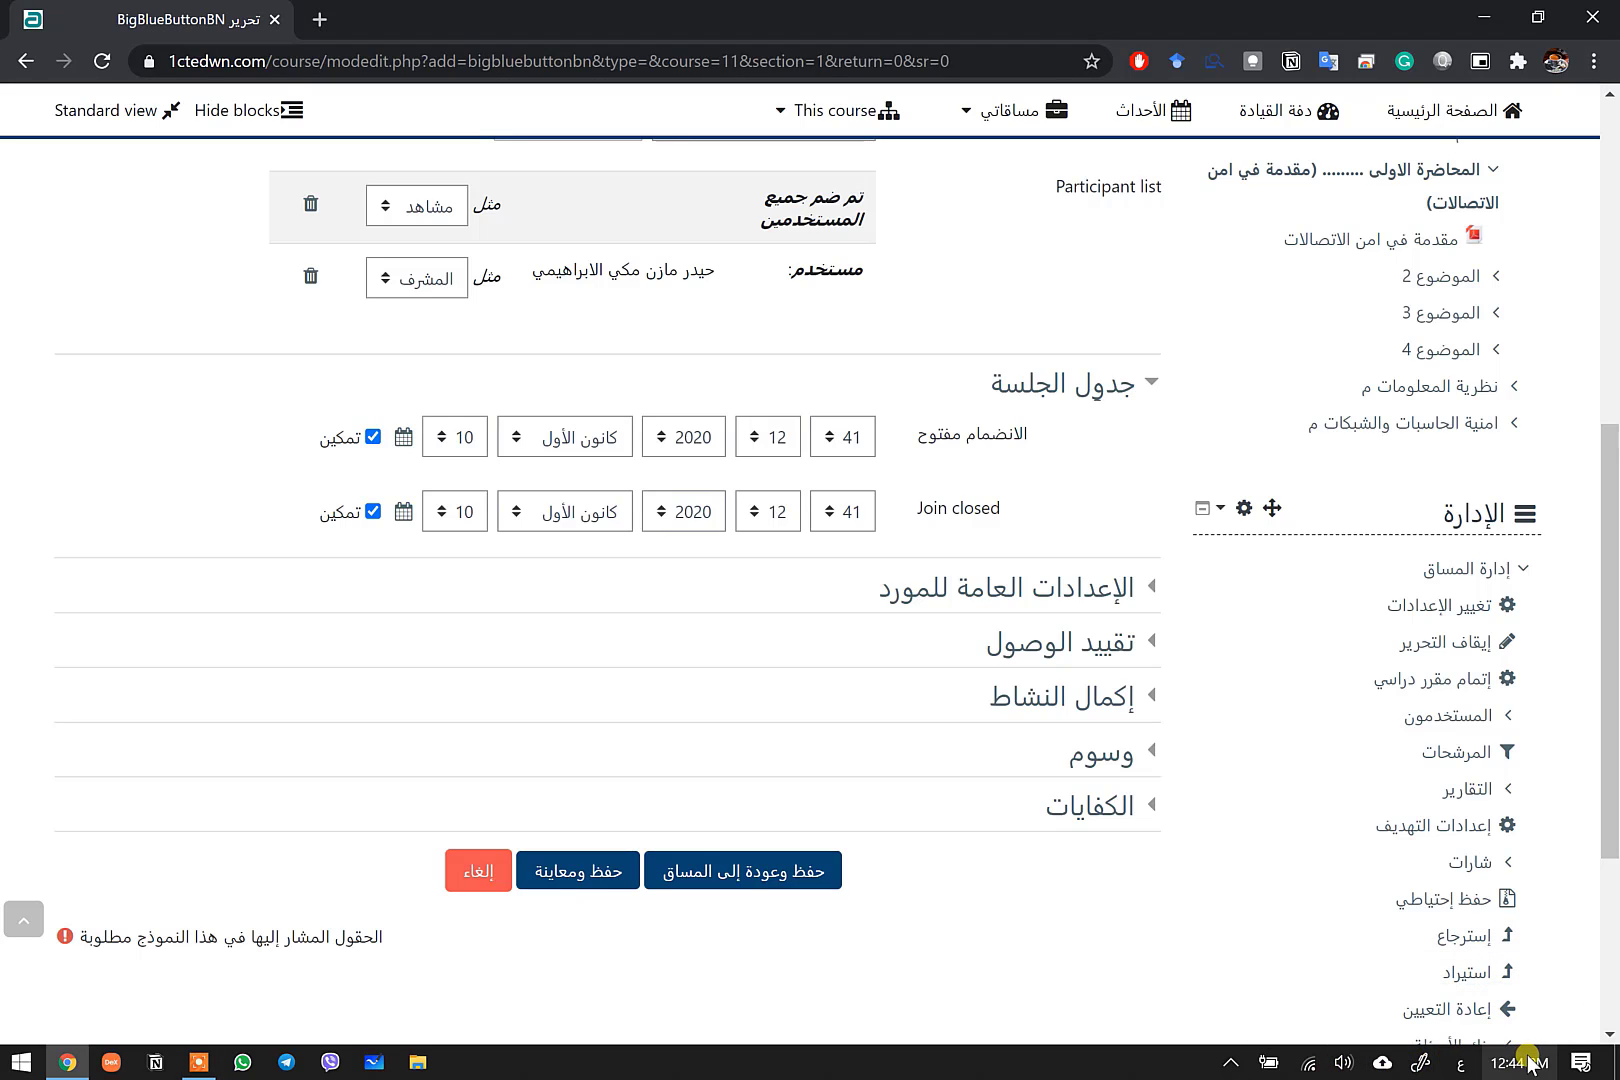
left_click(1528, 1062)
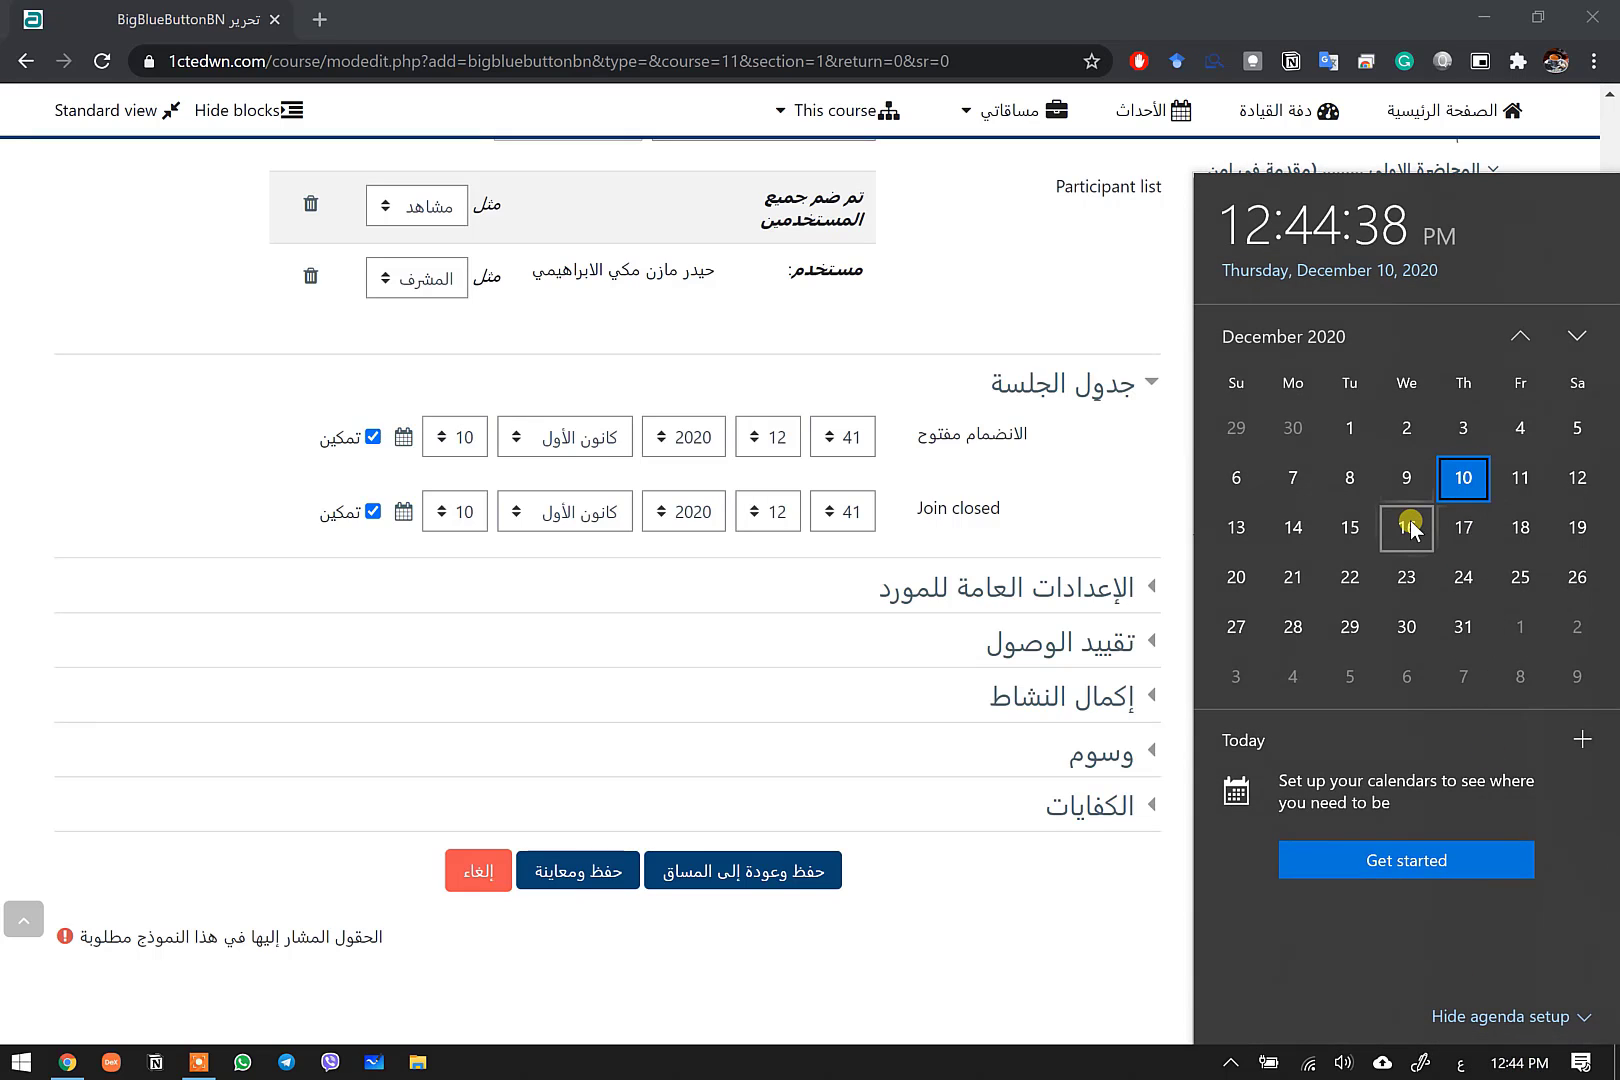
left_click(31, 460)
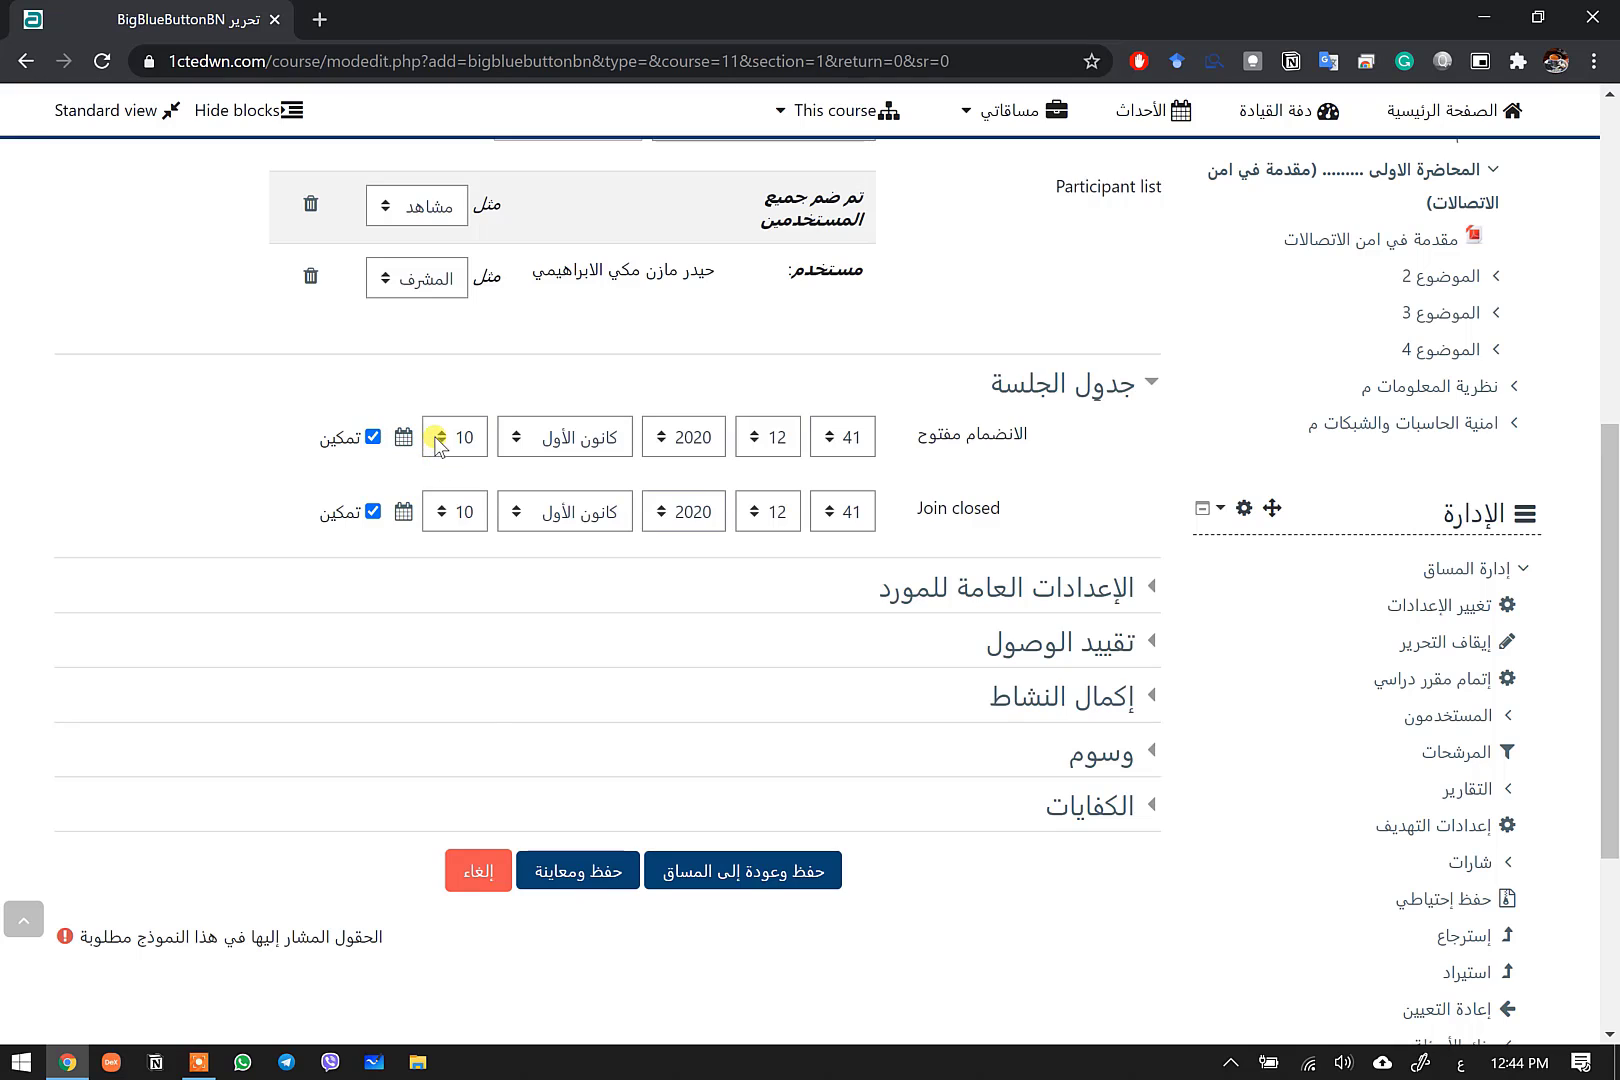
left_click(438, 437)
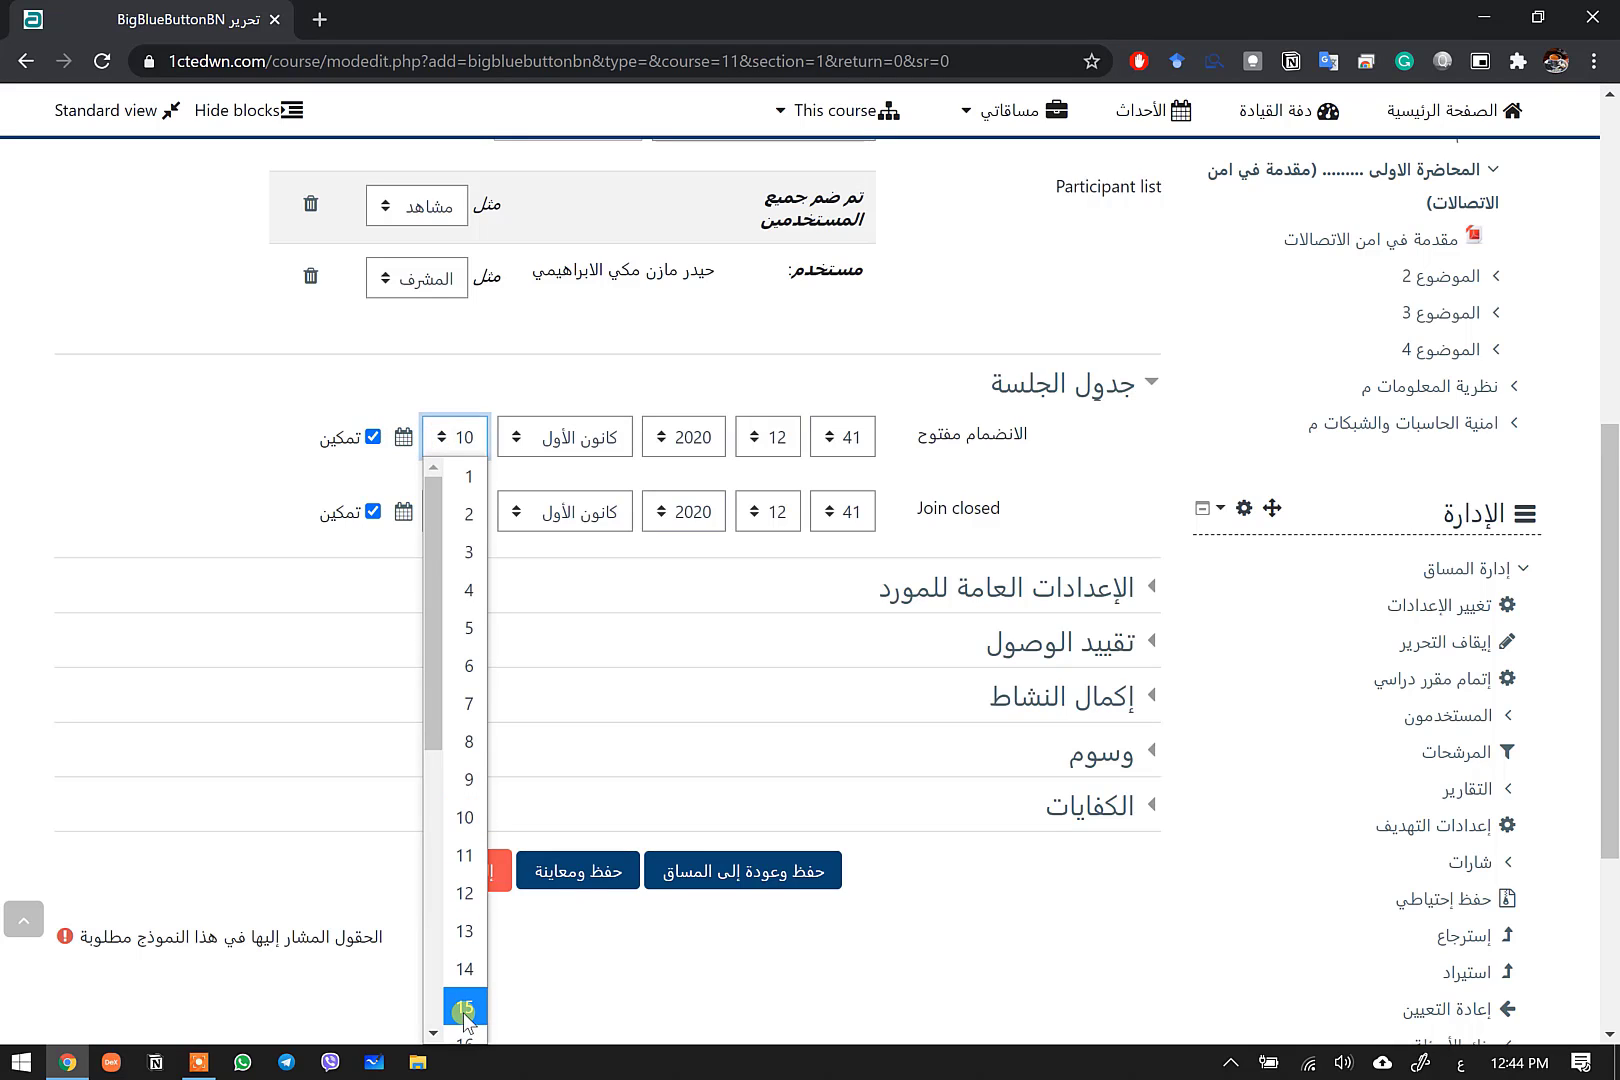
scroll(459, 1005, "down", 2)
left_click(468, 810)
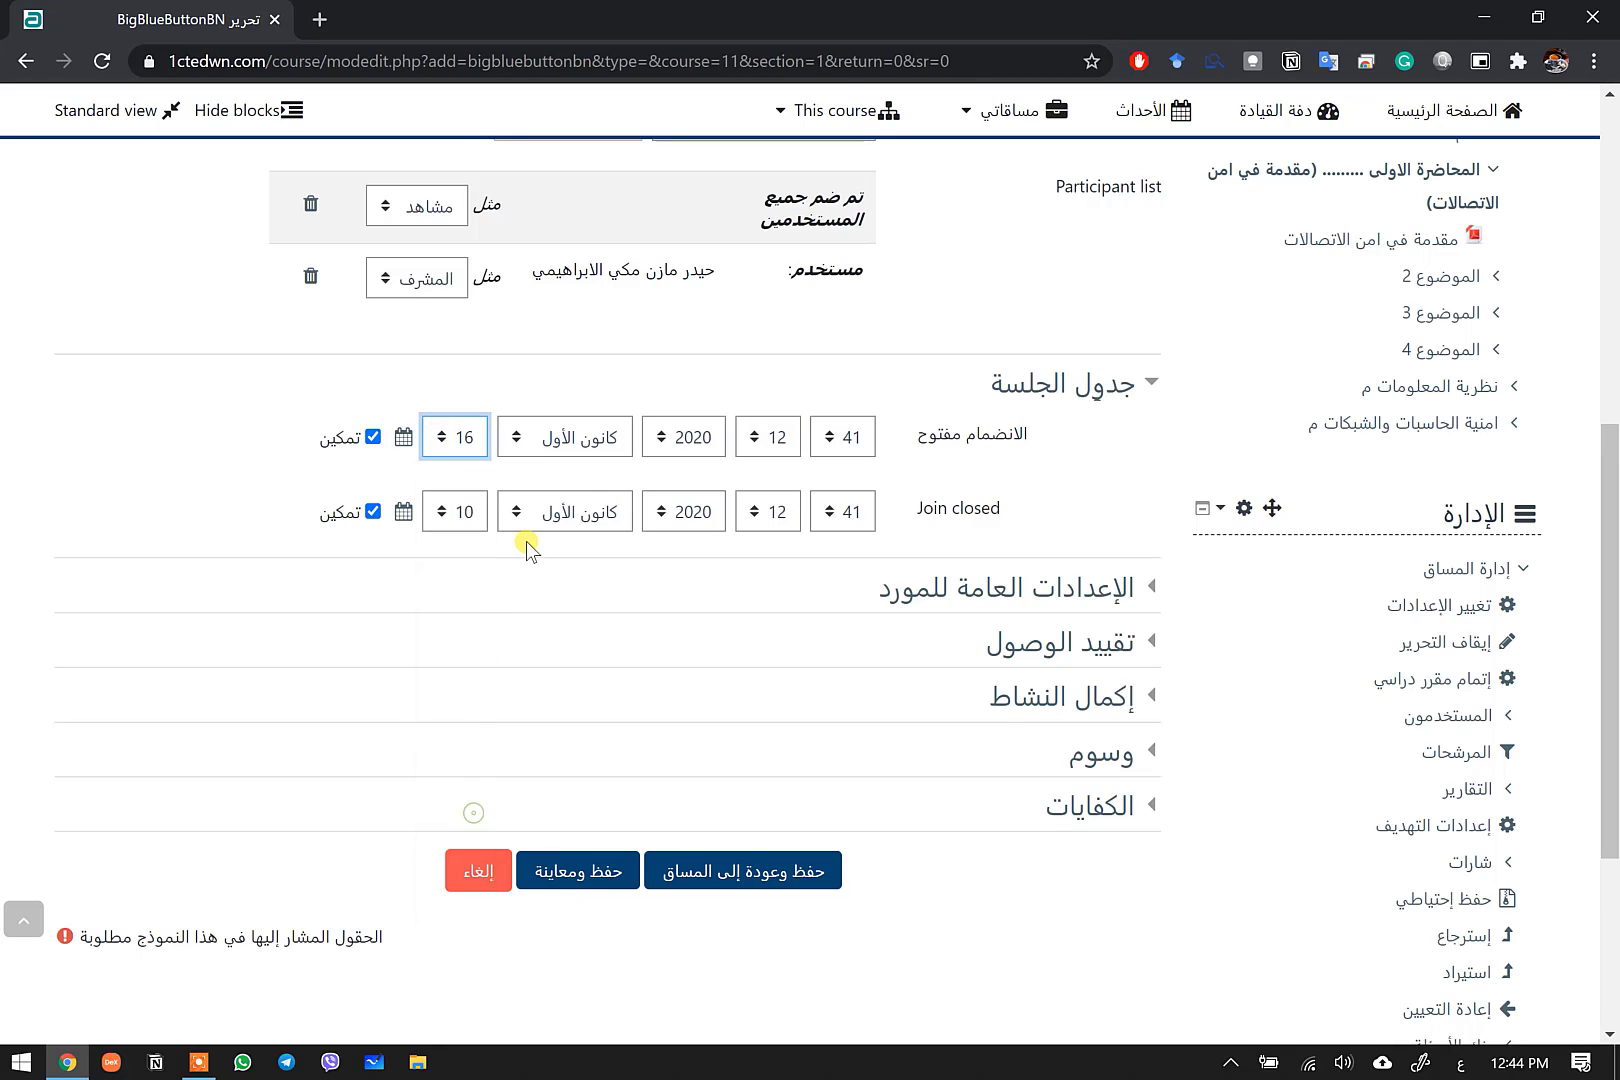
left_click(443, 512)
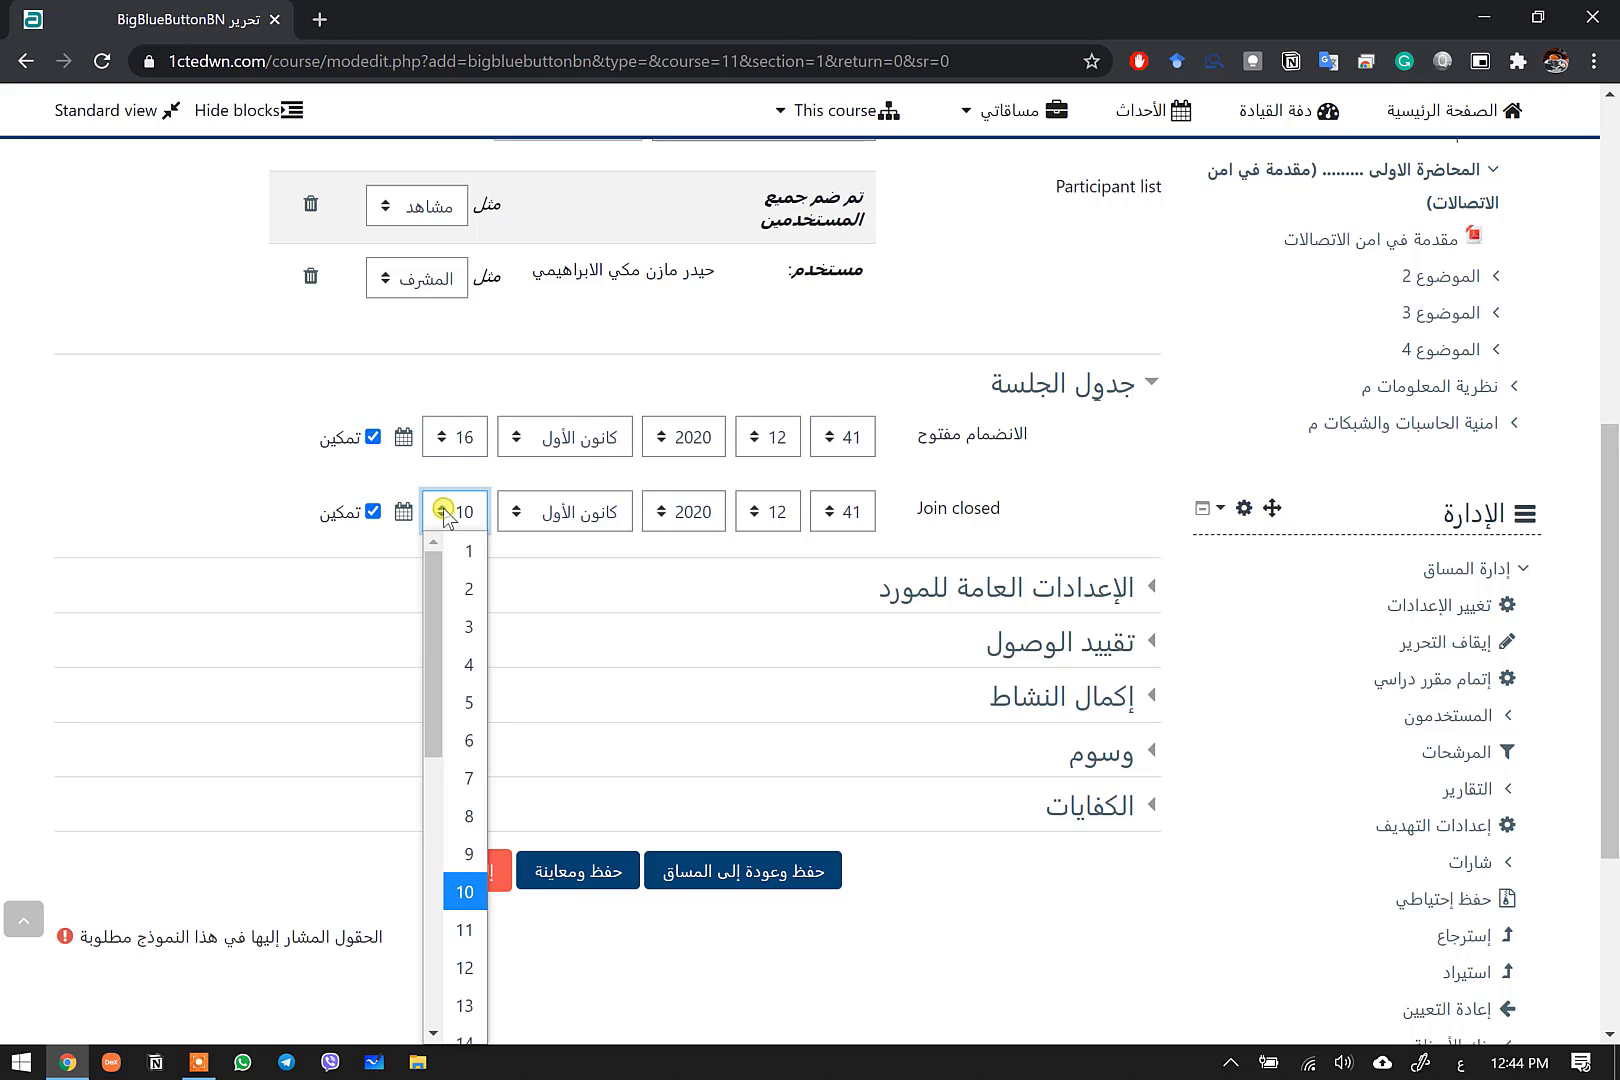
scroll(450, 950, "down", 4)
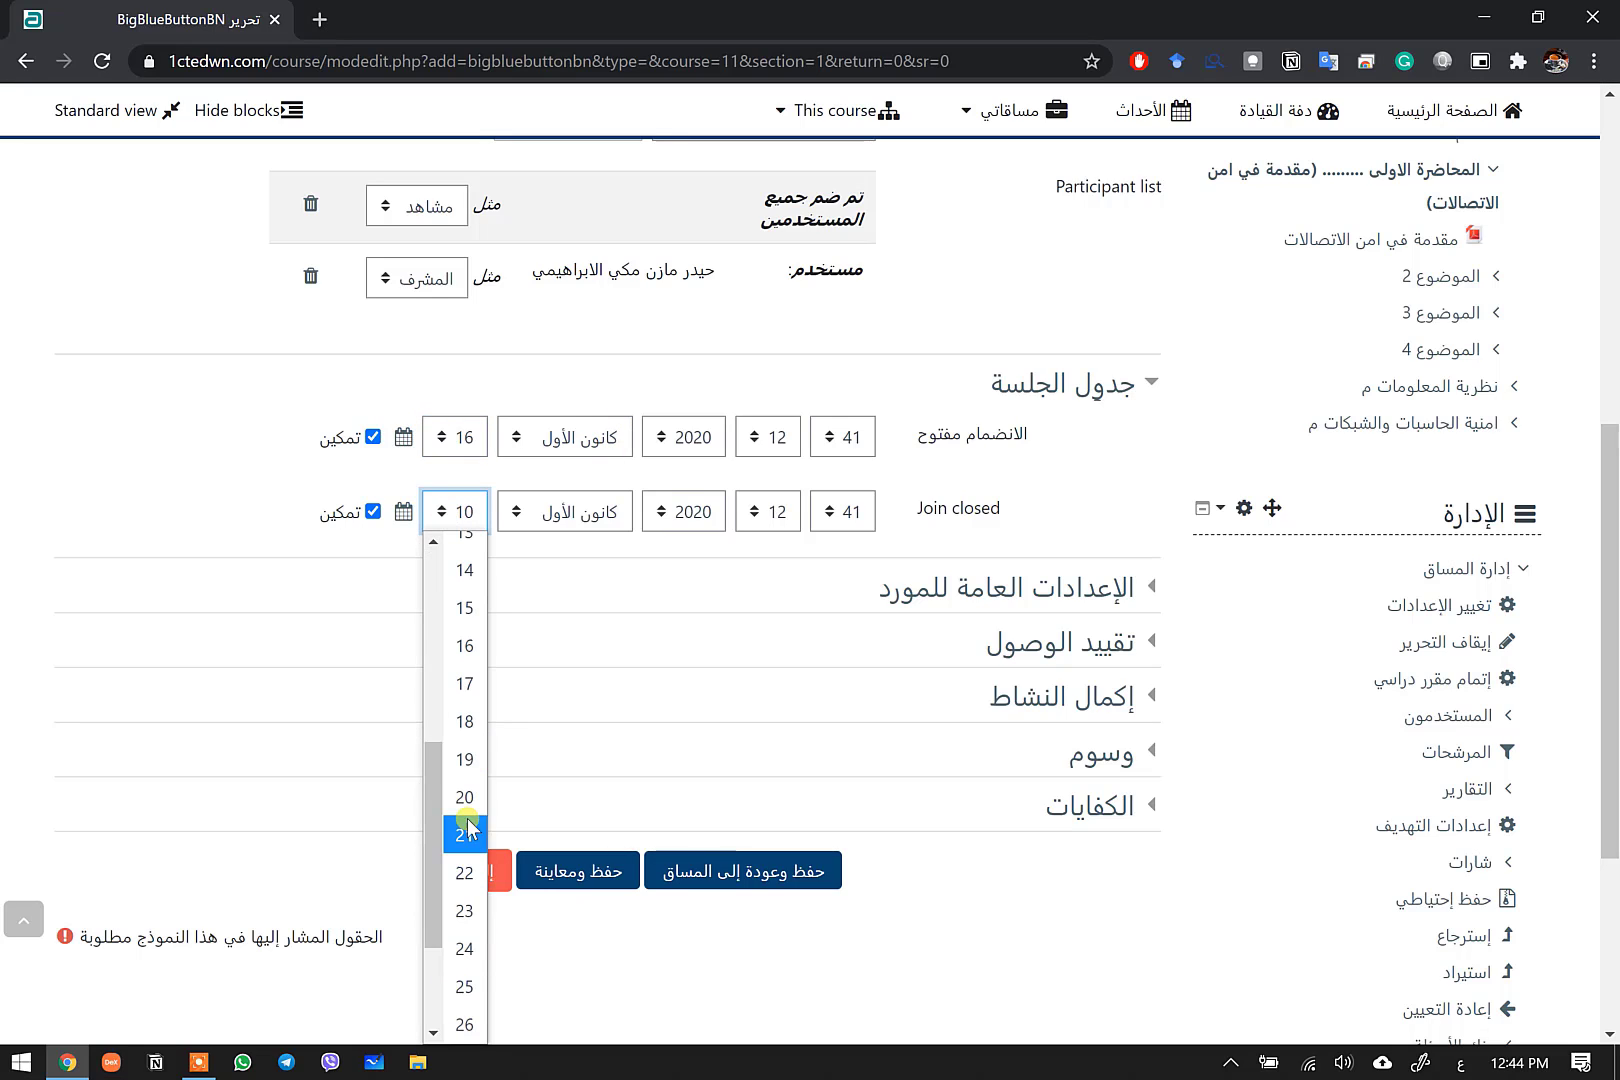
left_click(465, 645)
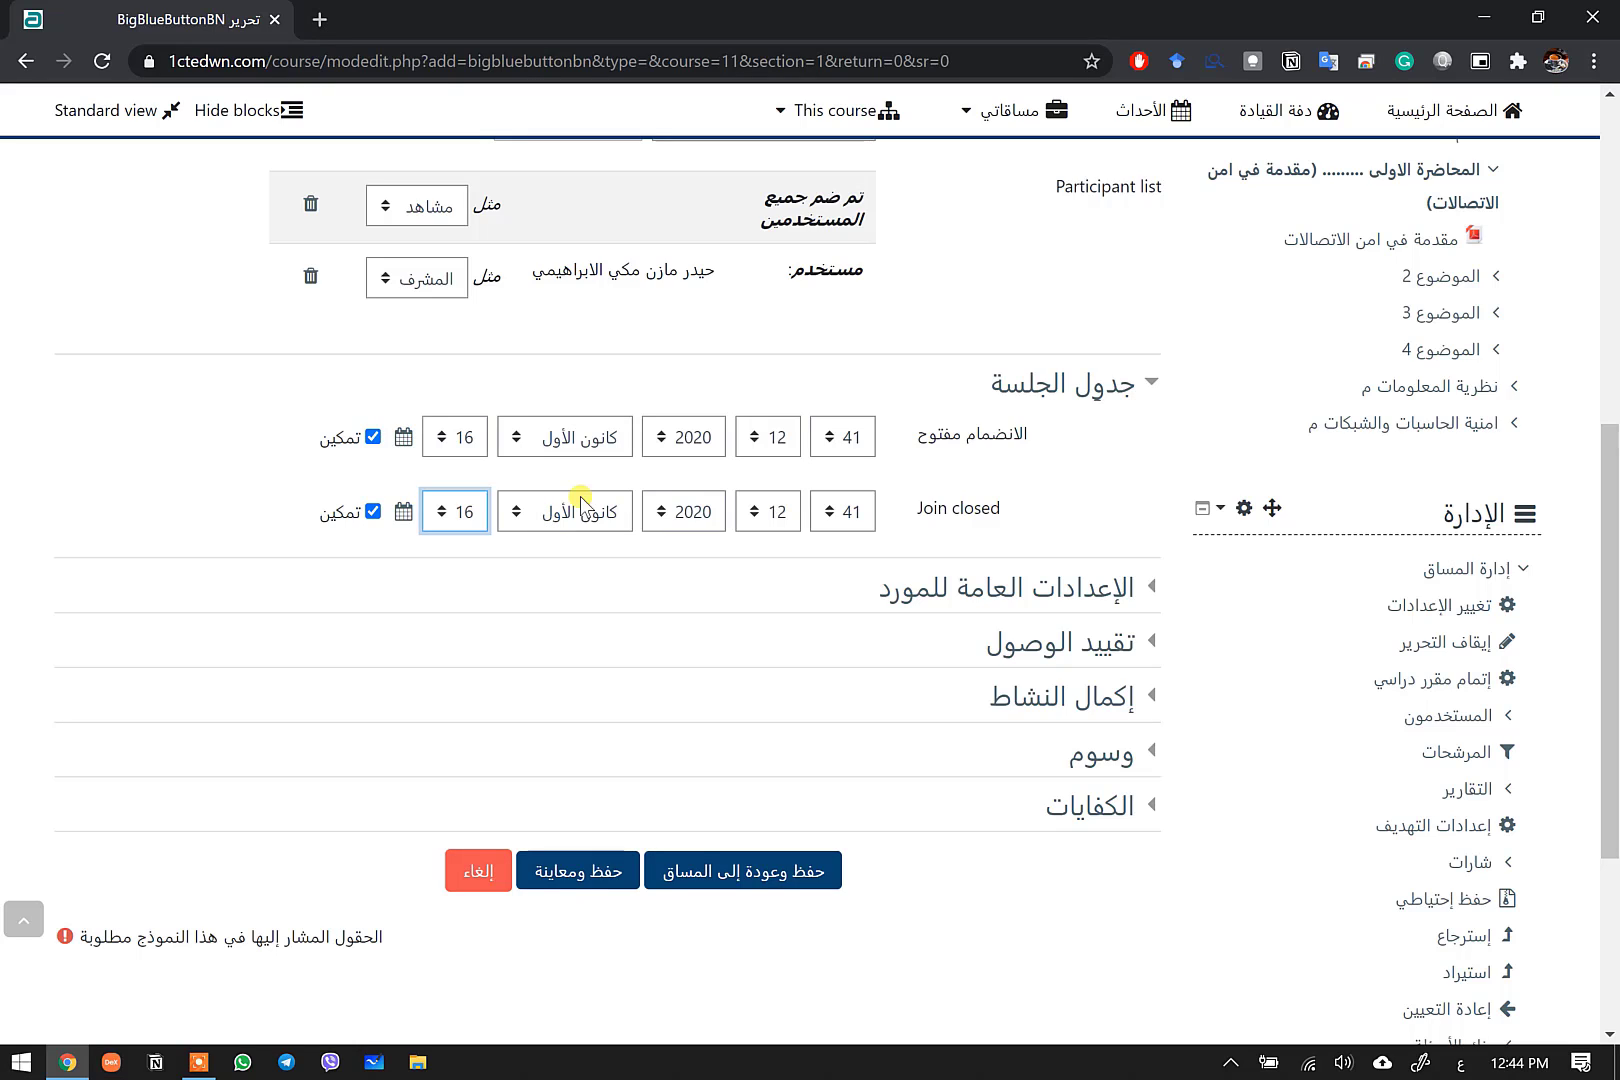
Set the join-open time of the session to 08:30.
left_click(752, 440)
left_click(768, 785)
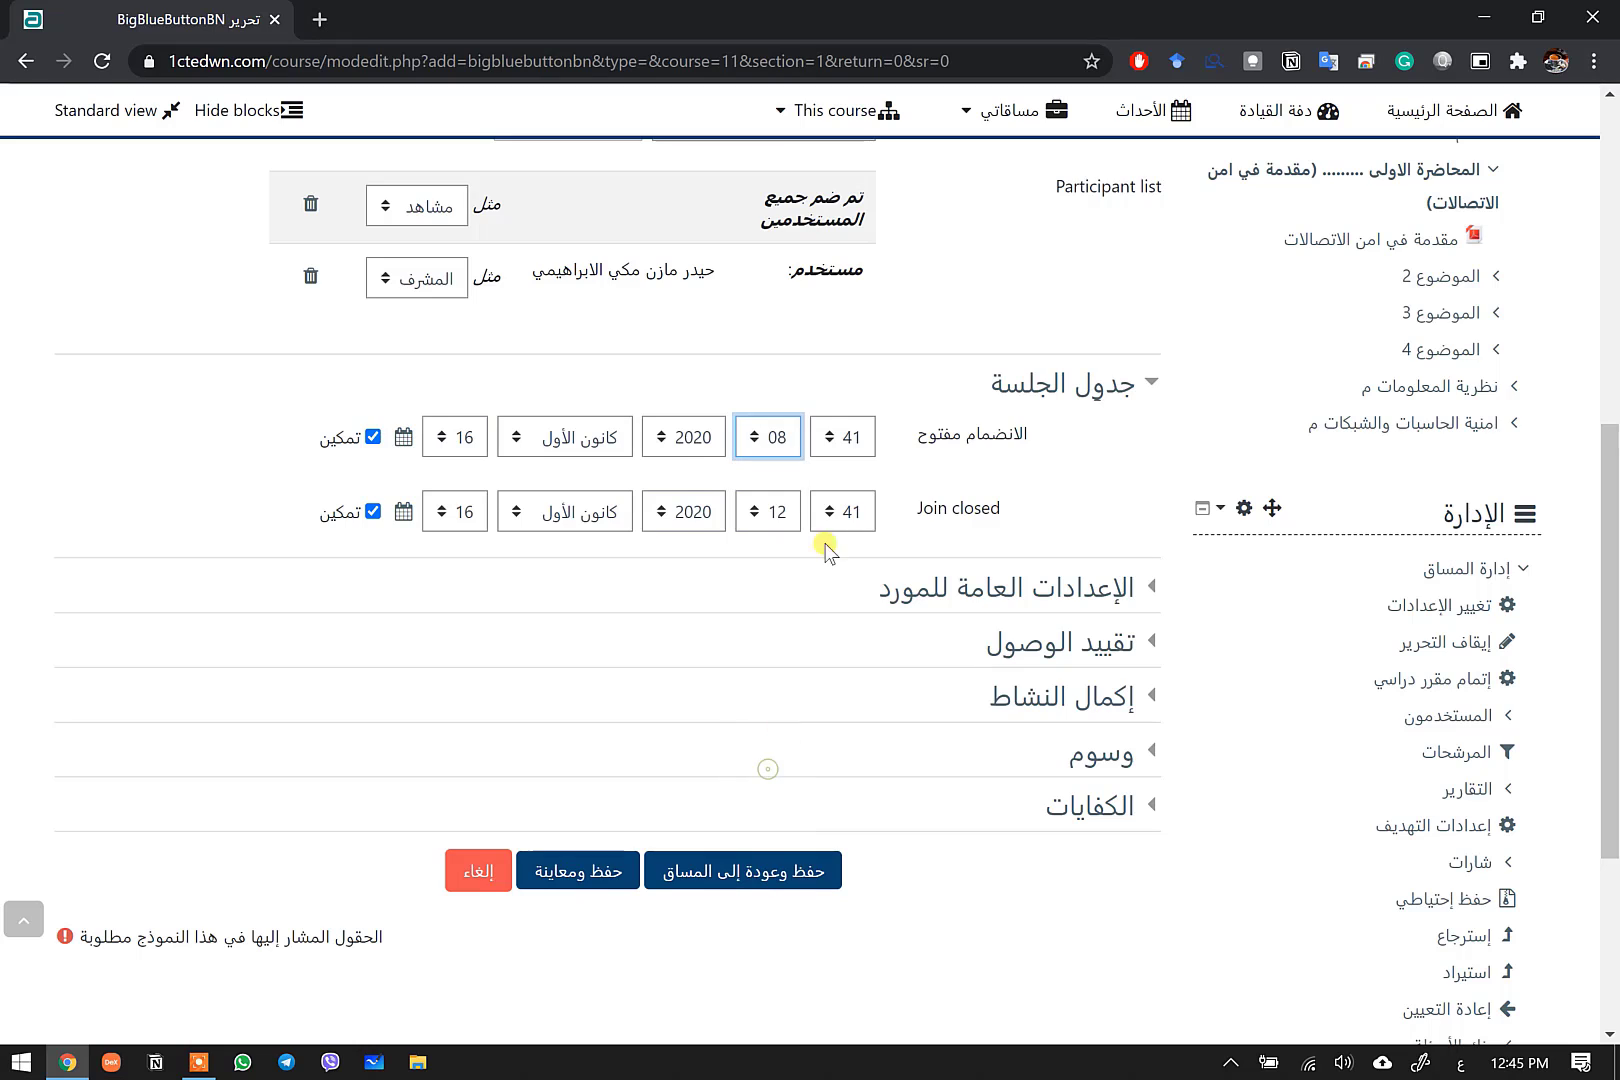
left_click(829, 434)
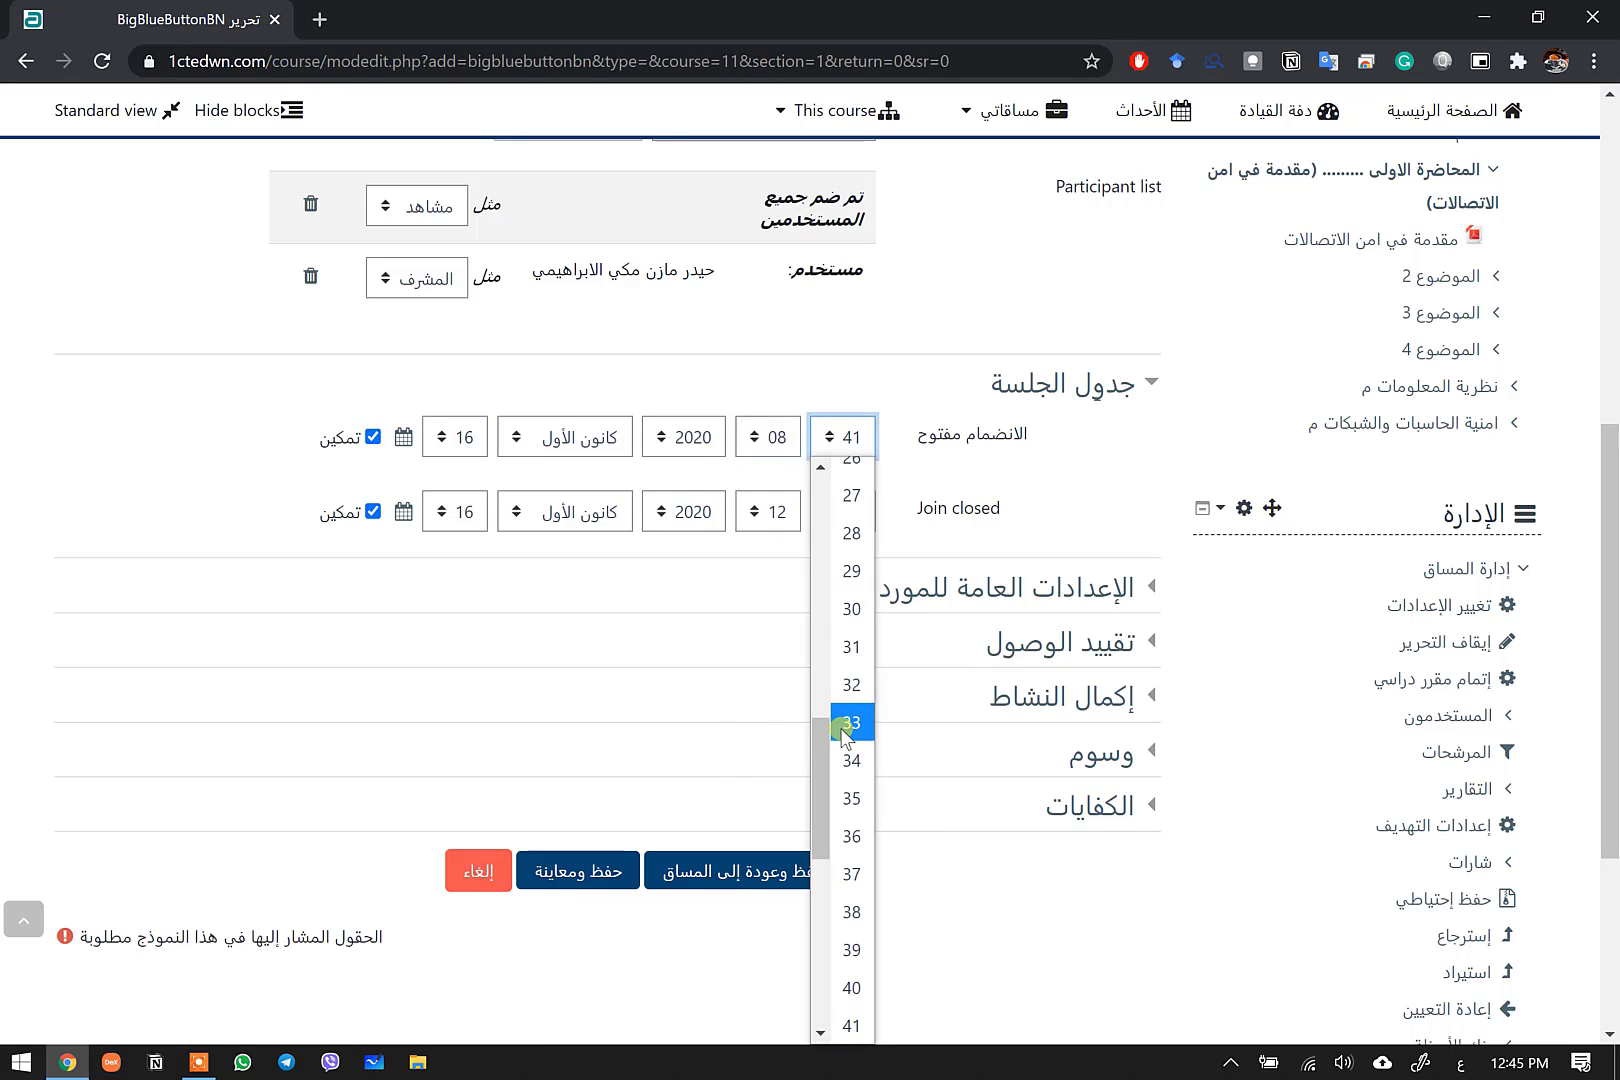
left_click(848, 612)
Set the session's join-closed time to 10:30 and save the activity, returning to the course.
left_click(752, 513)
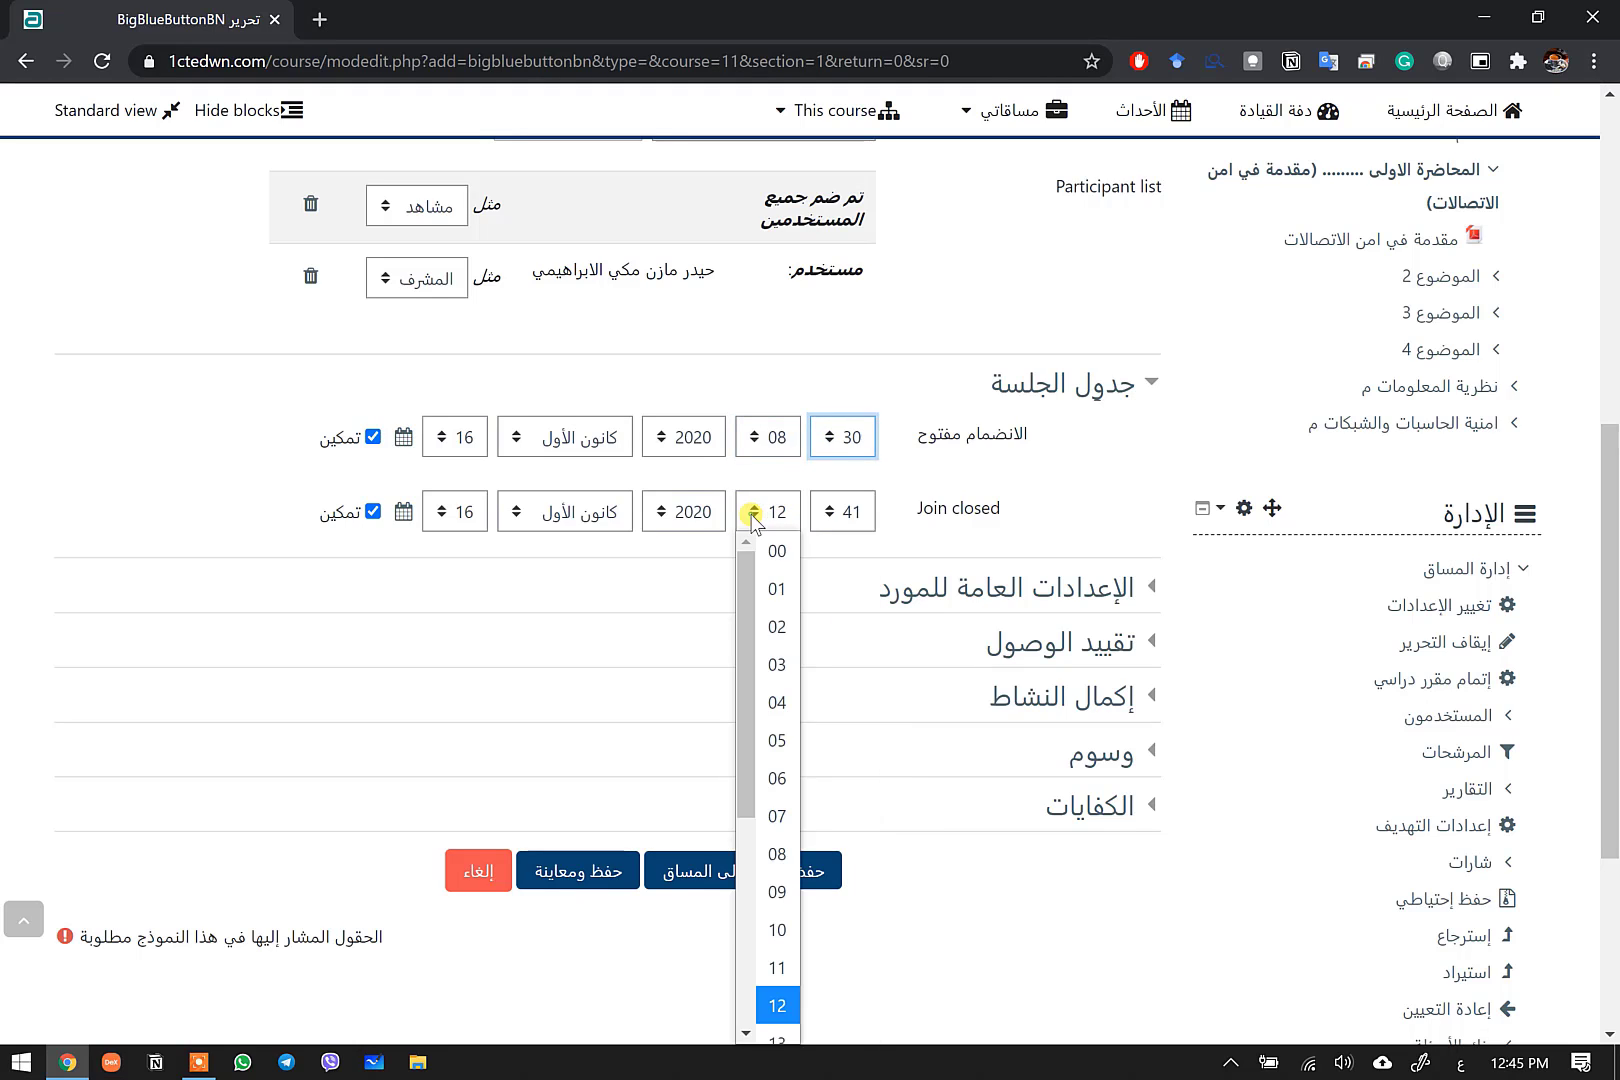
scroll(765, 650, "down", 4)
scroll(768, 665, "up", 4)
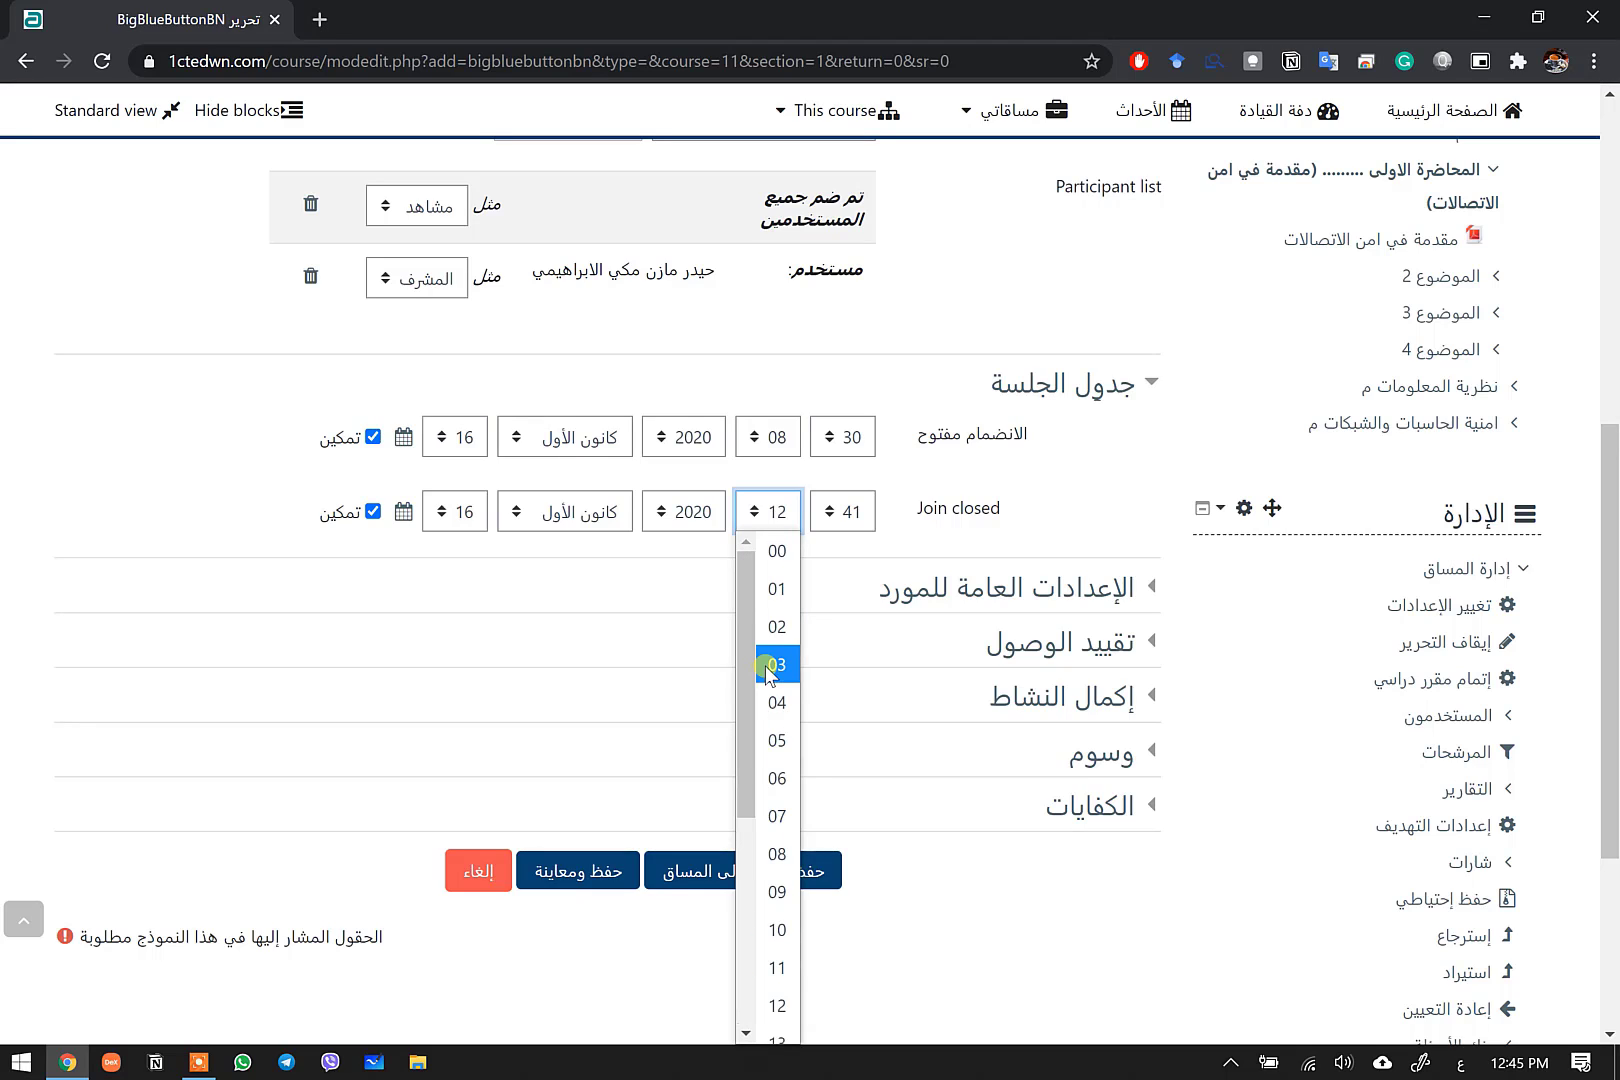
scroll(768, 670, "down", 2)
left_click(768, 690)
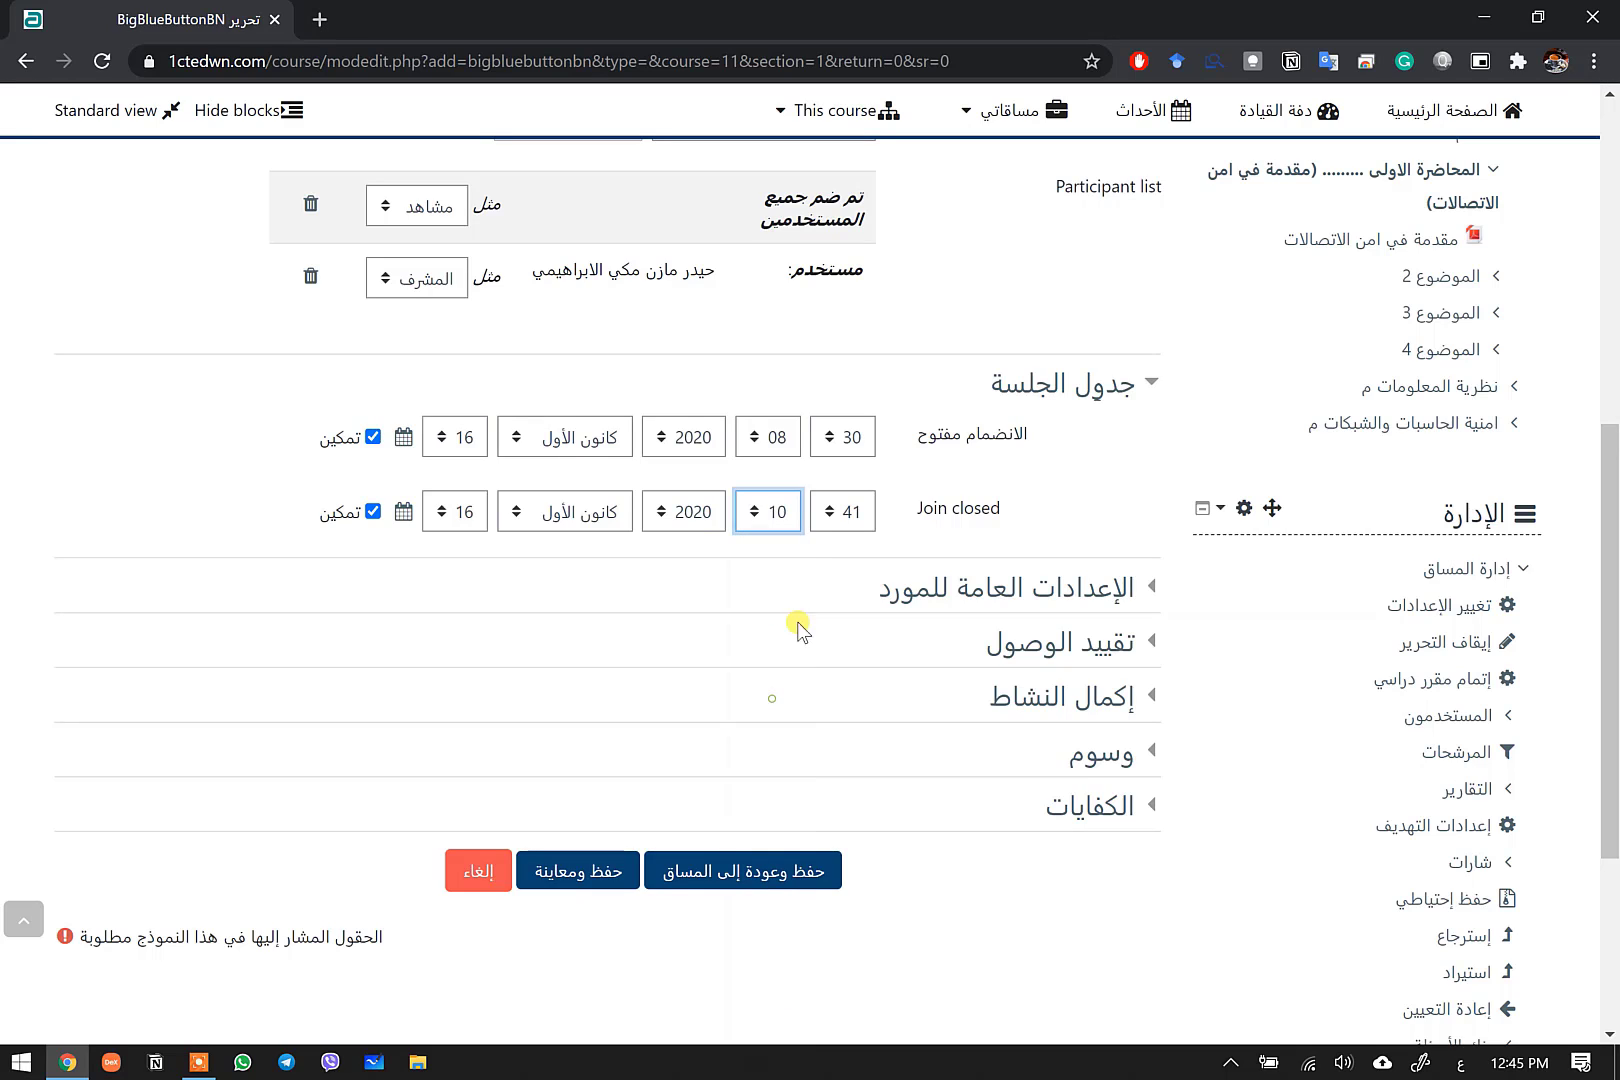
left_click(840, 510)
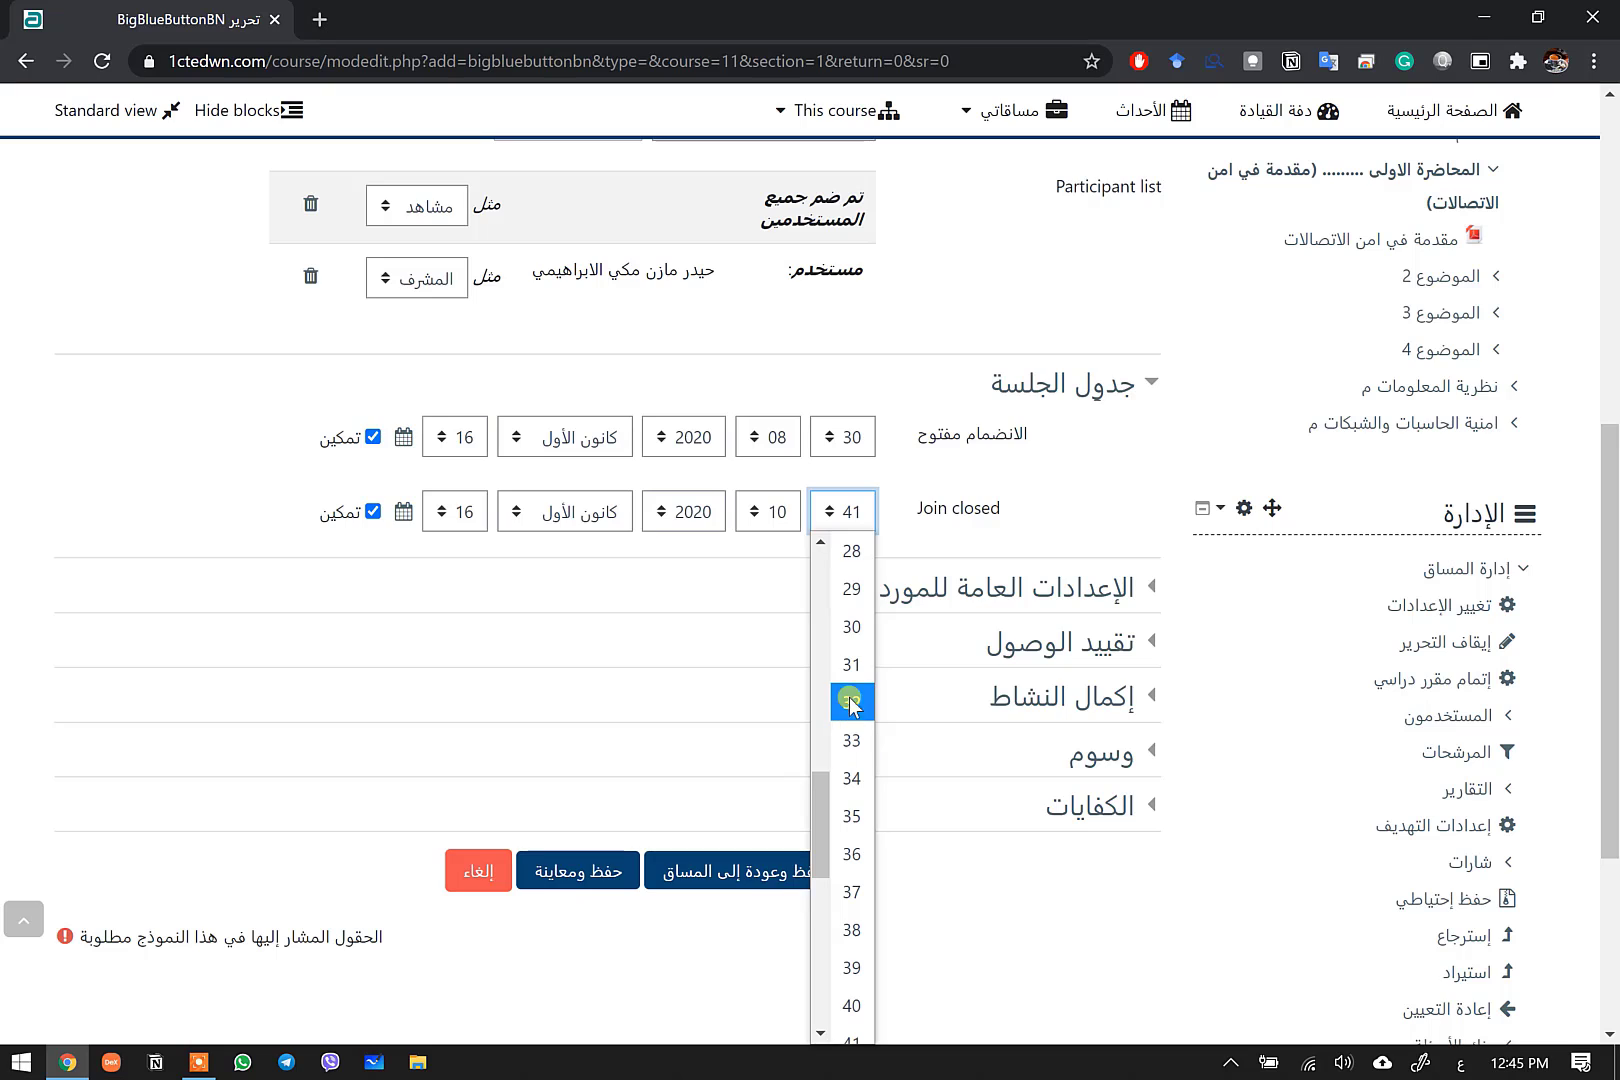
left_click(851, 627)
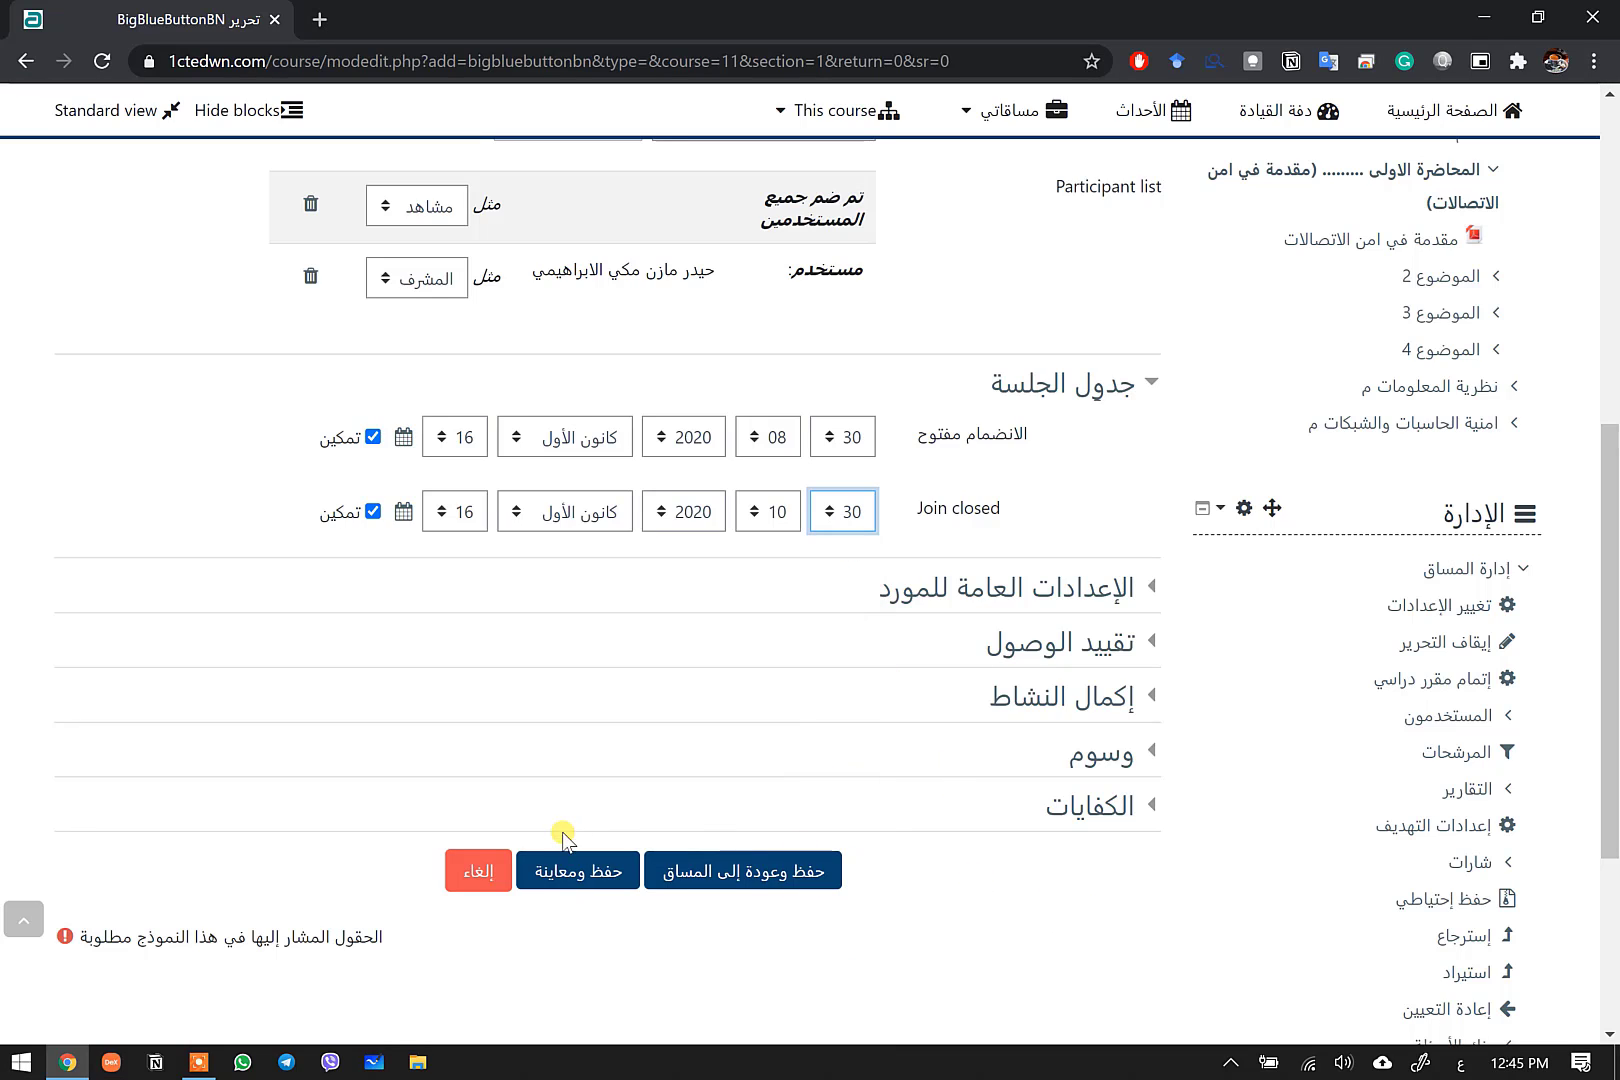
left_click(578, 871)
left_click(758, 876)
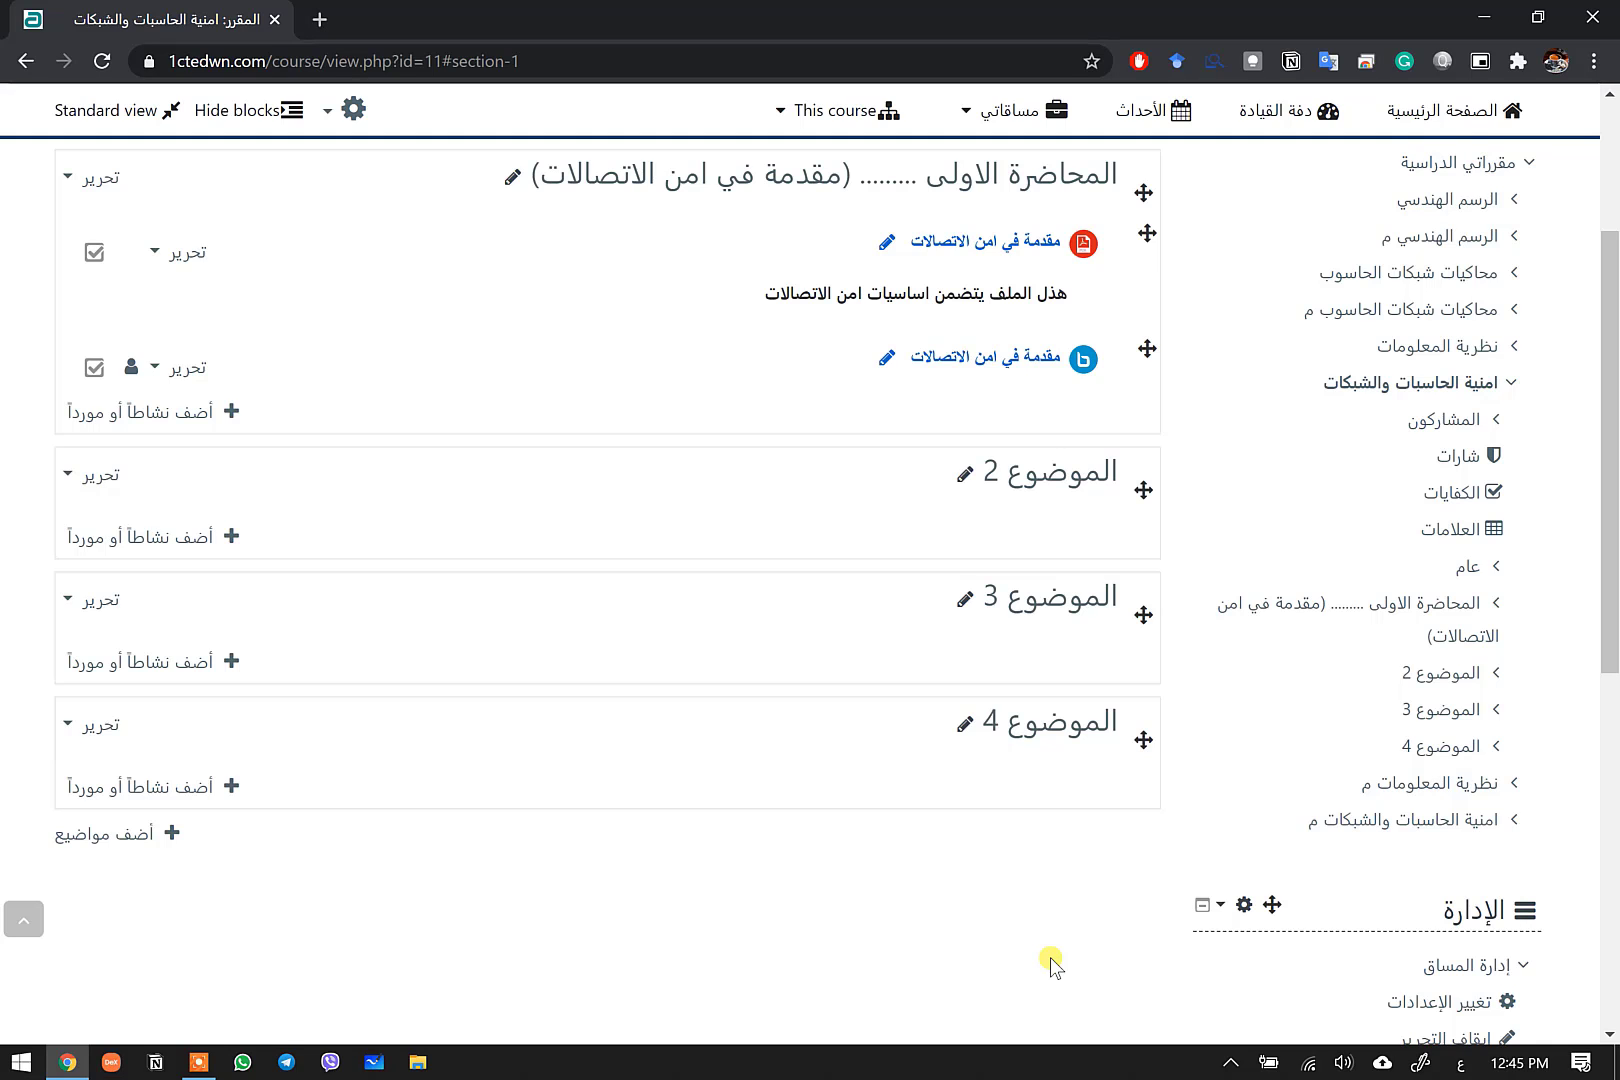
Open the BigBlueButton activity مقدمة في امن الاتصالات in the first lecture section and check its join-open date and time.
scroll(1050, 957, "up", 3)
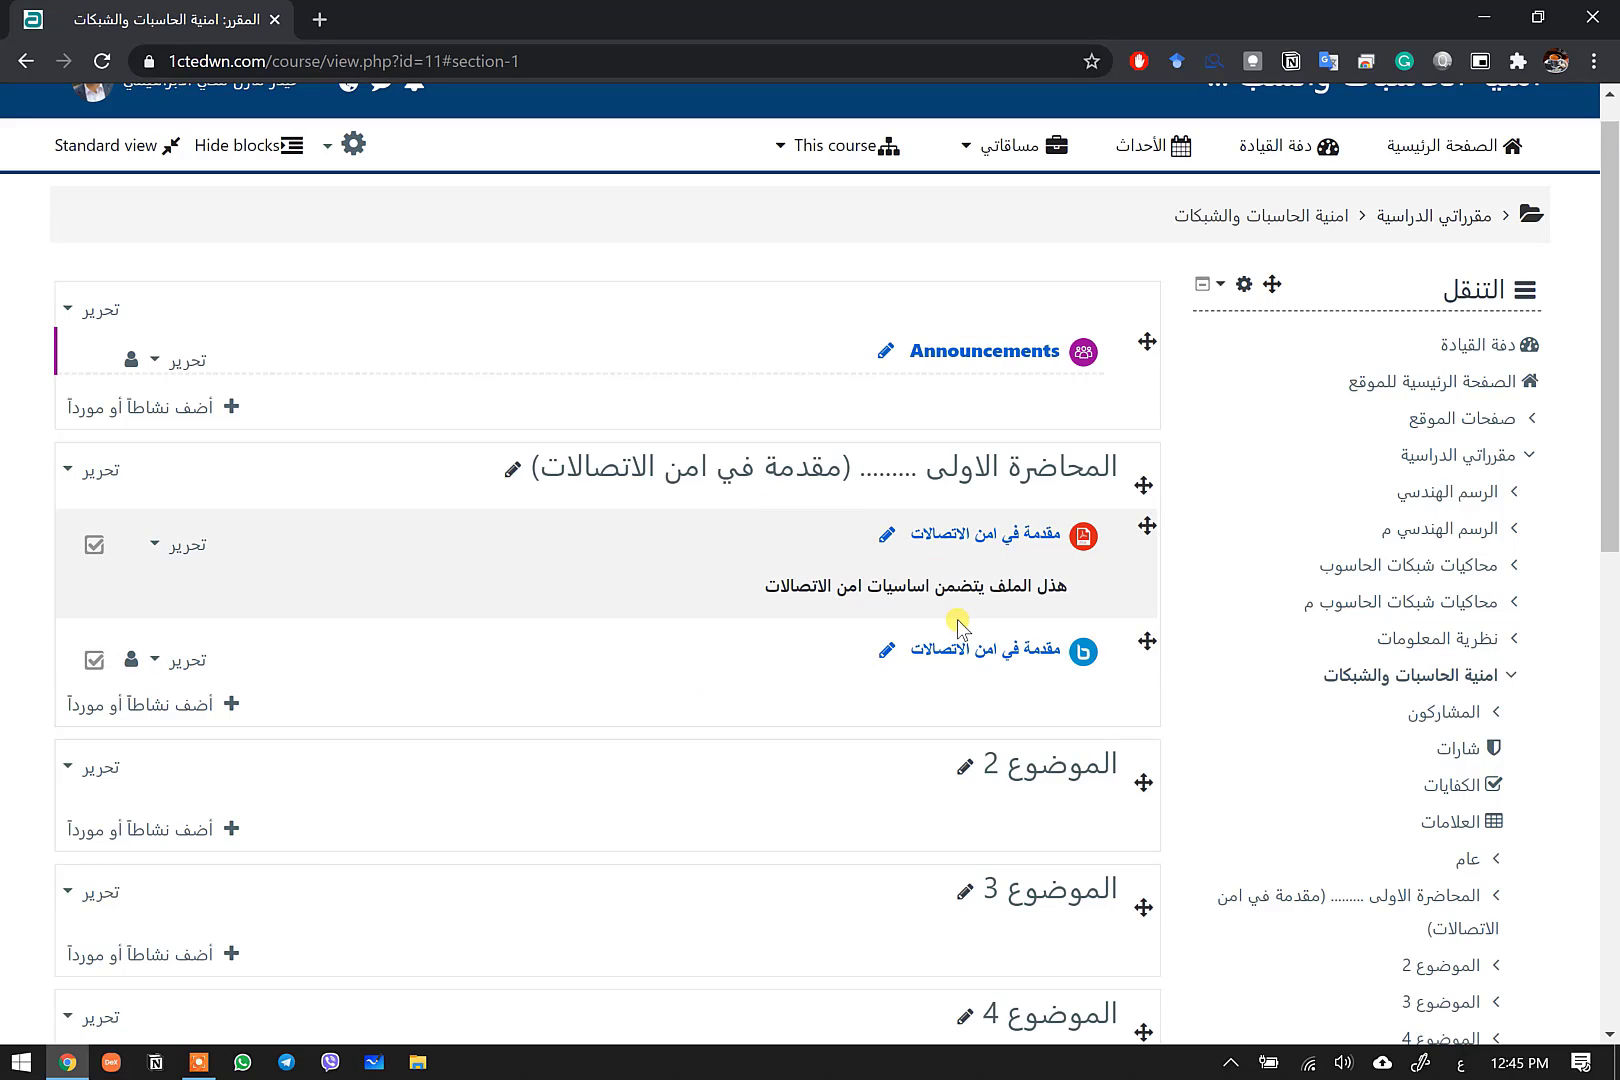
left_click(1005, 655)
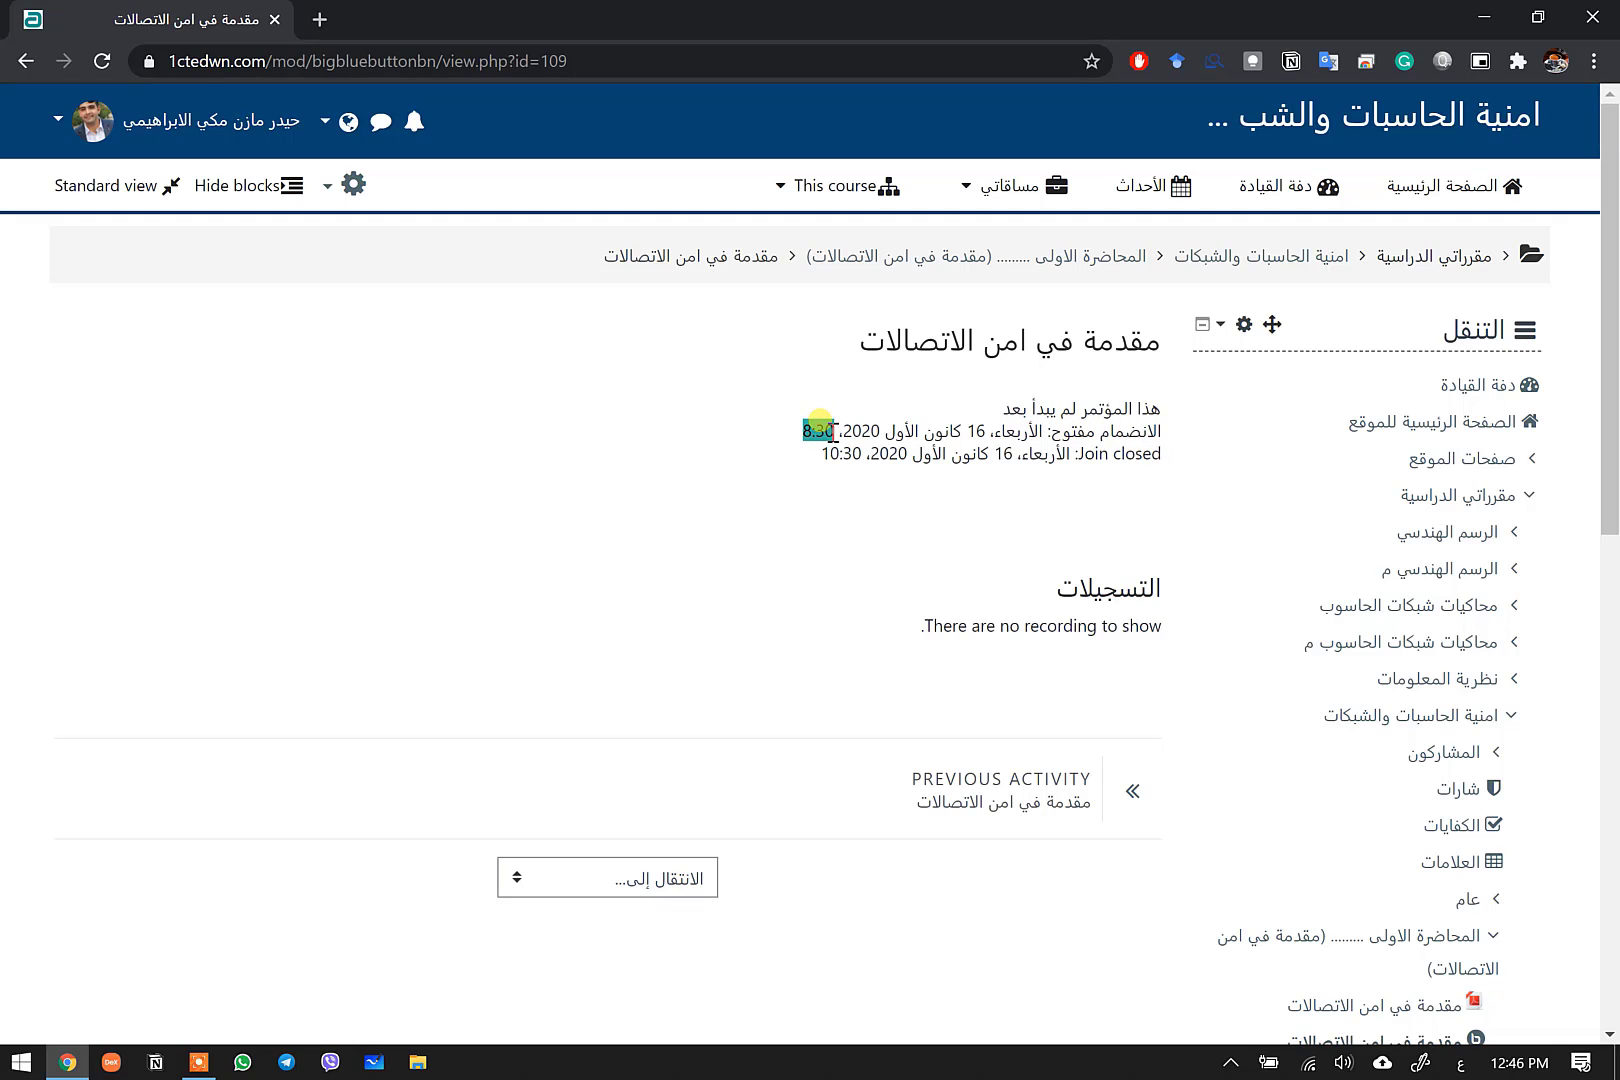
left_click_drag(850, 436, 1035, 428)
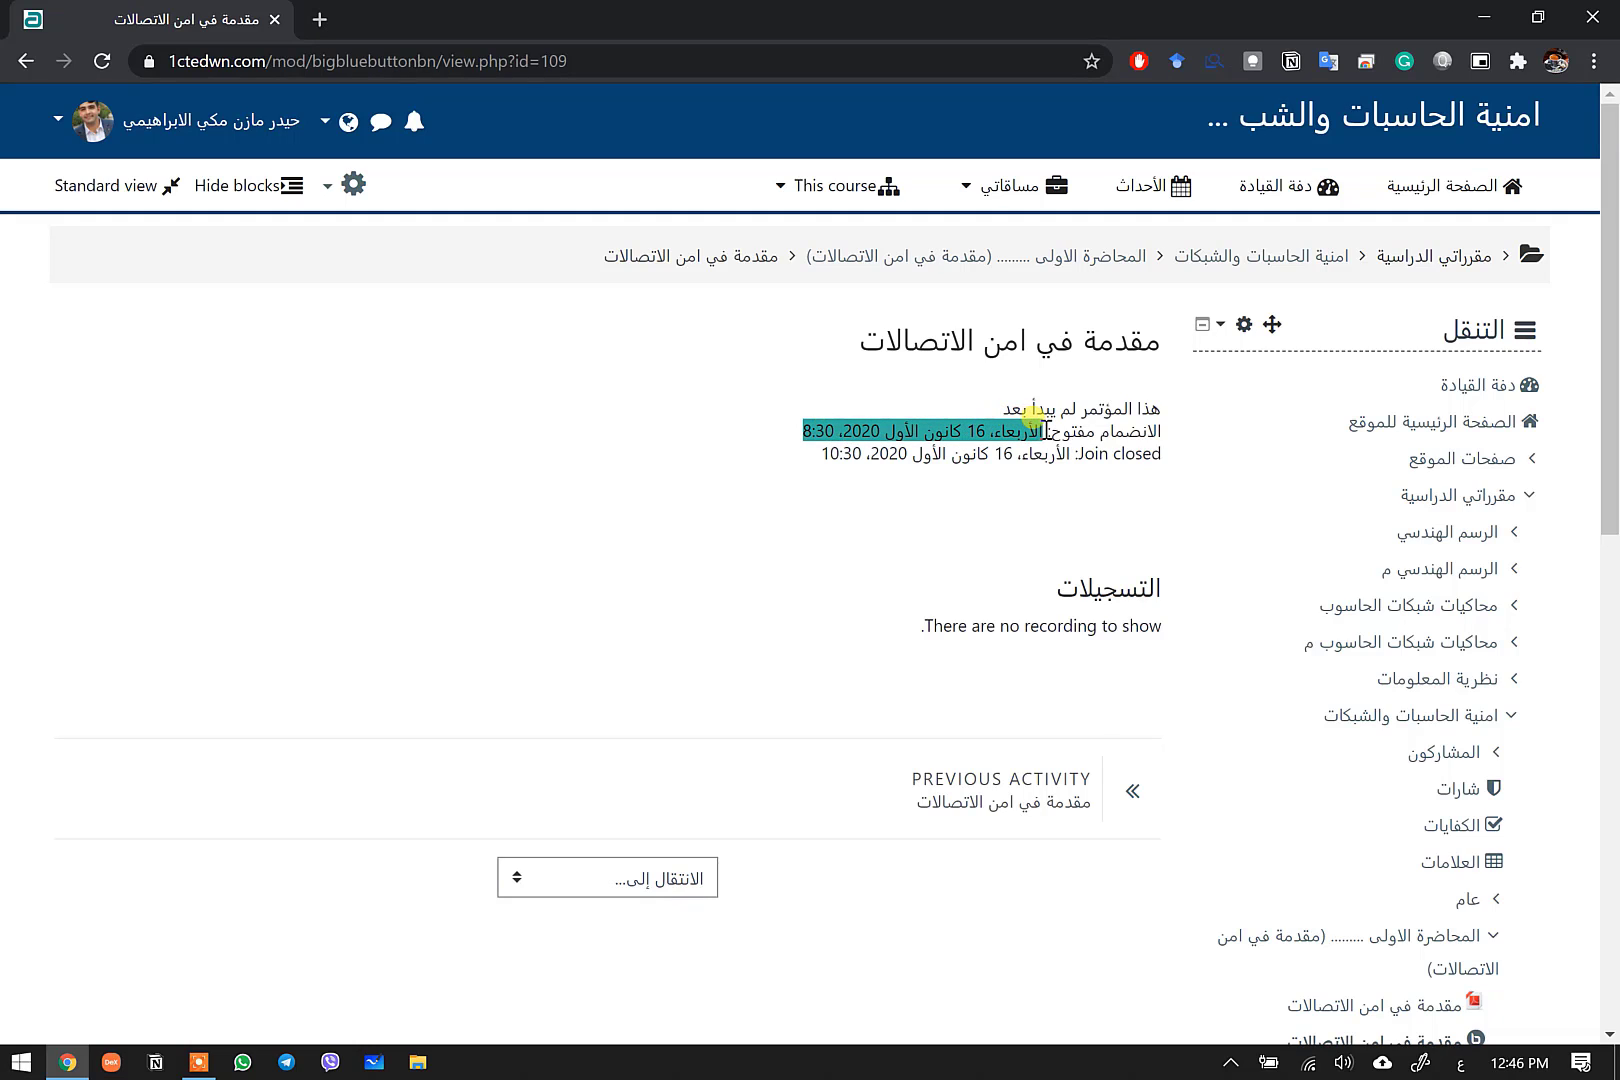
left_click_drag(1037, 412, 1040, 412)
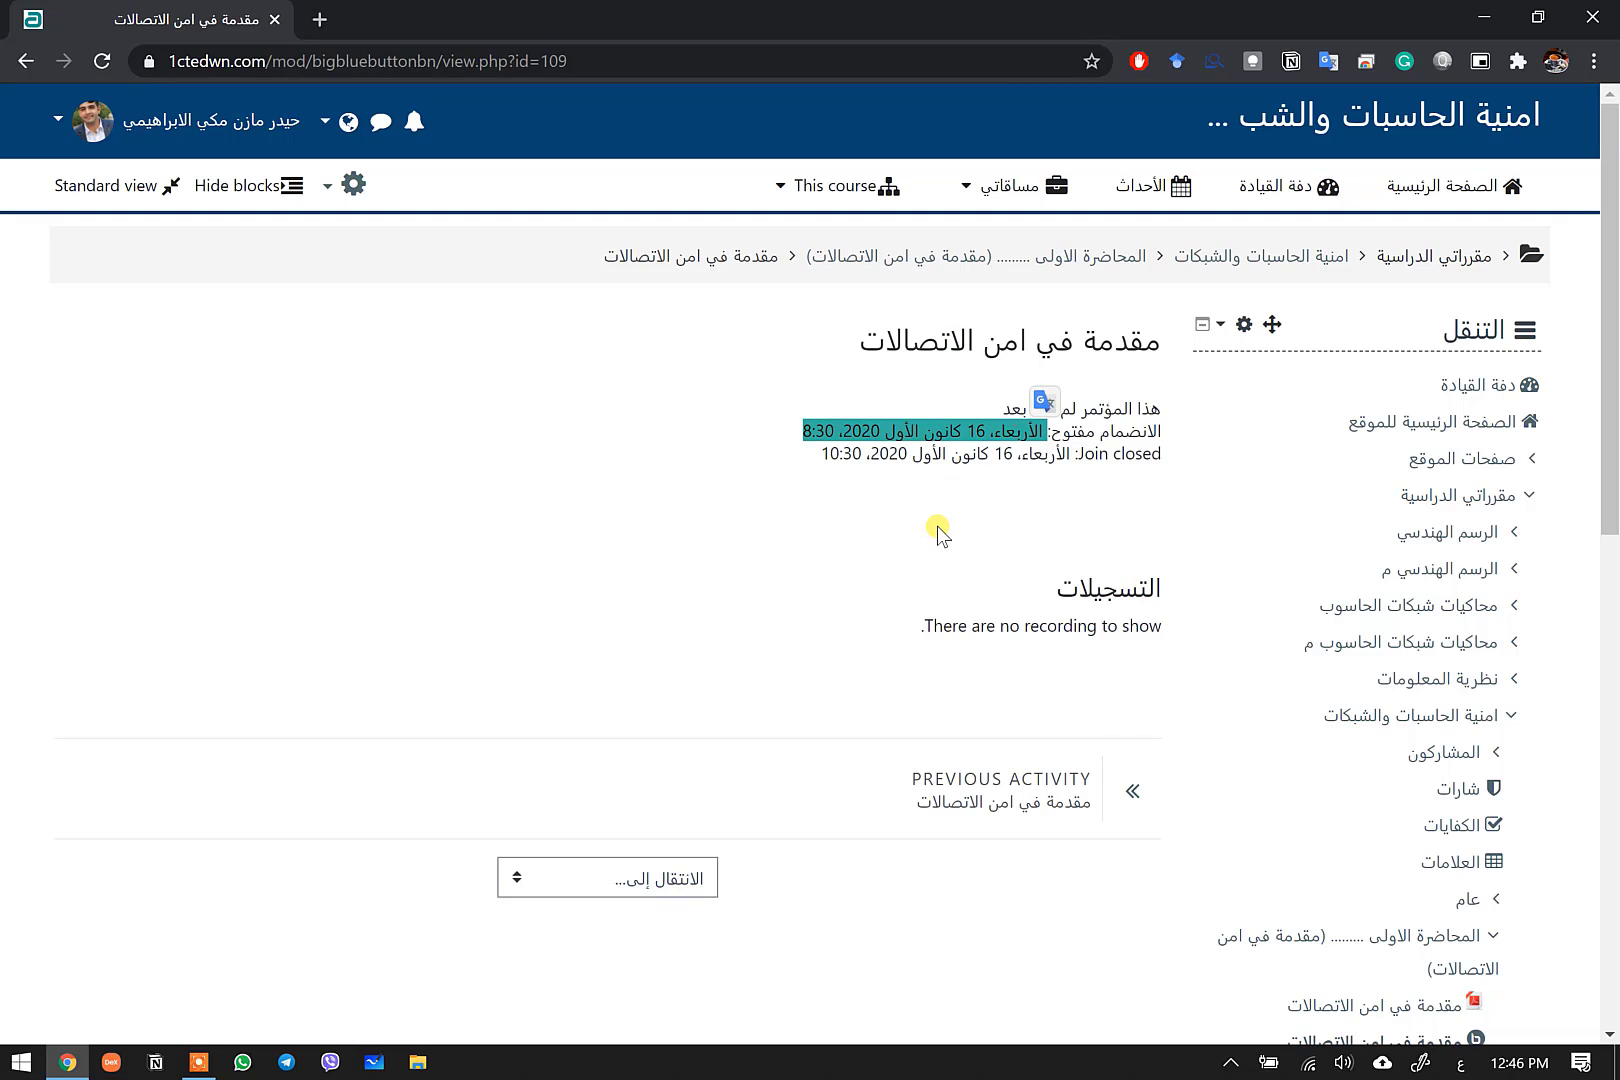
left_click(1000, 440)
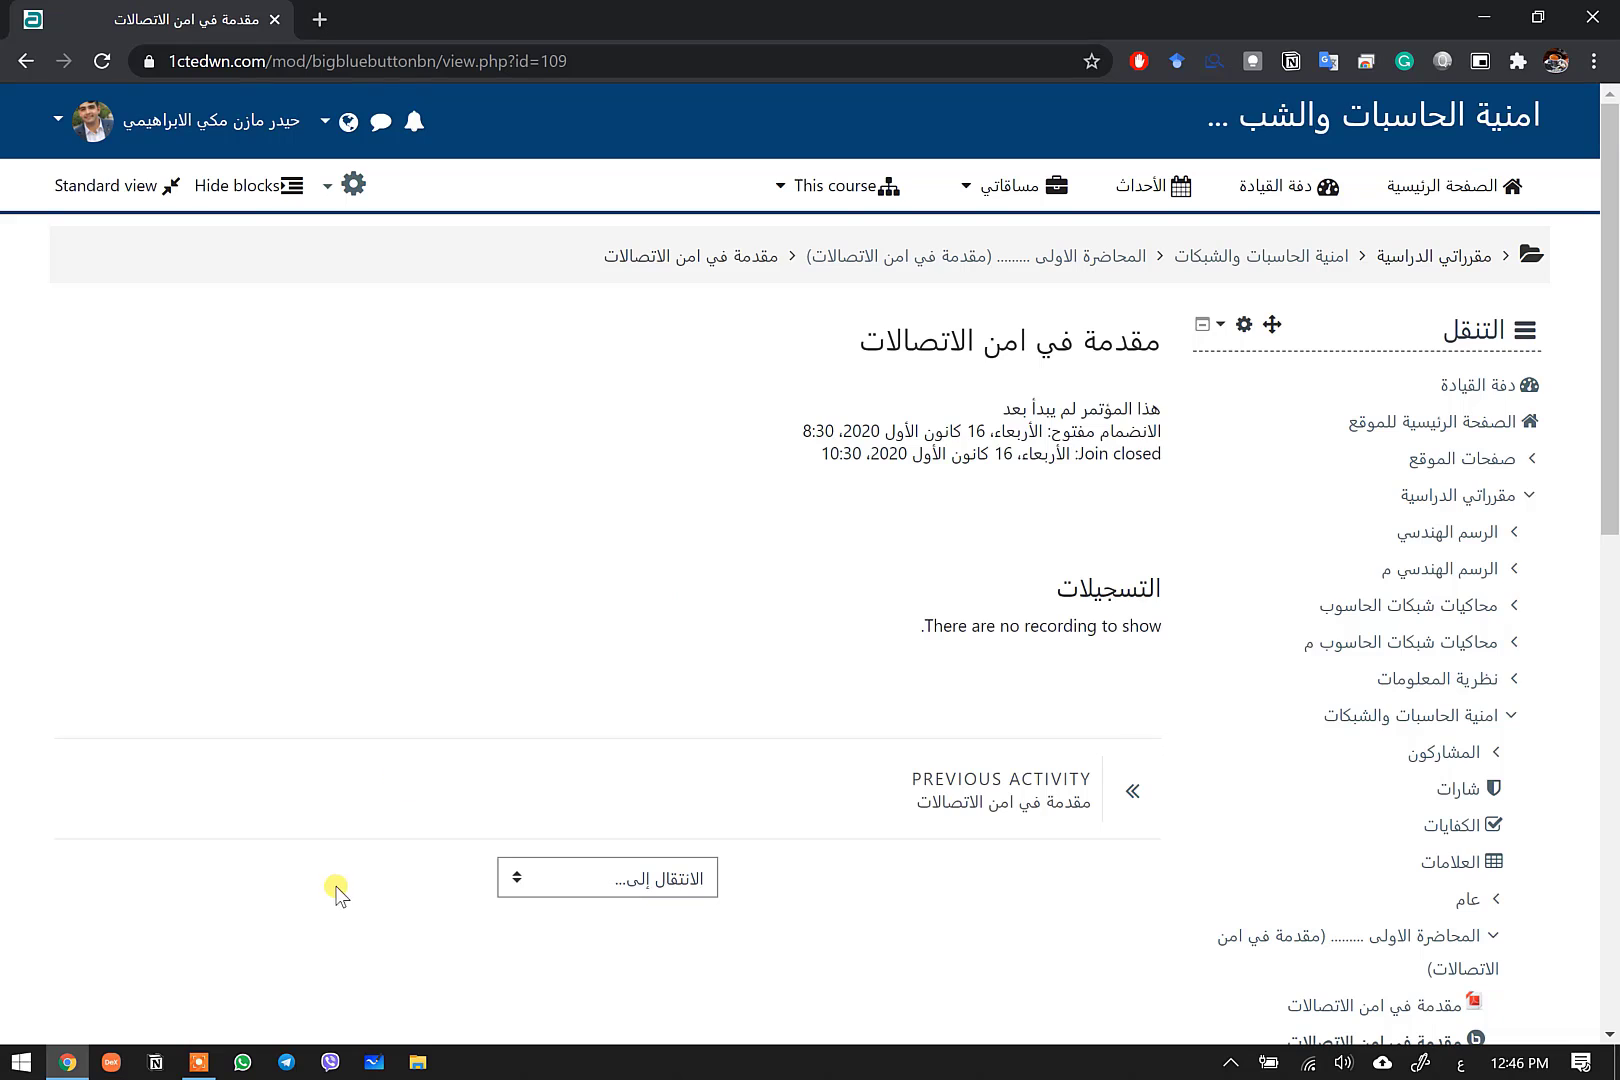
left_click(199, 1060)
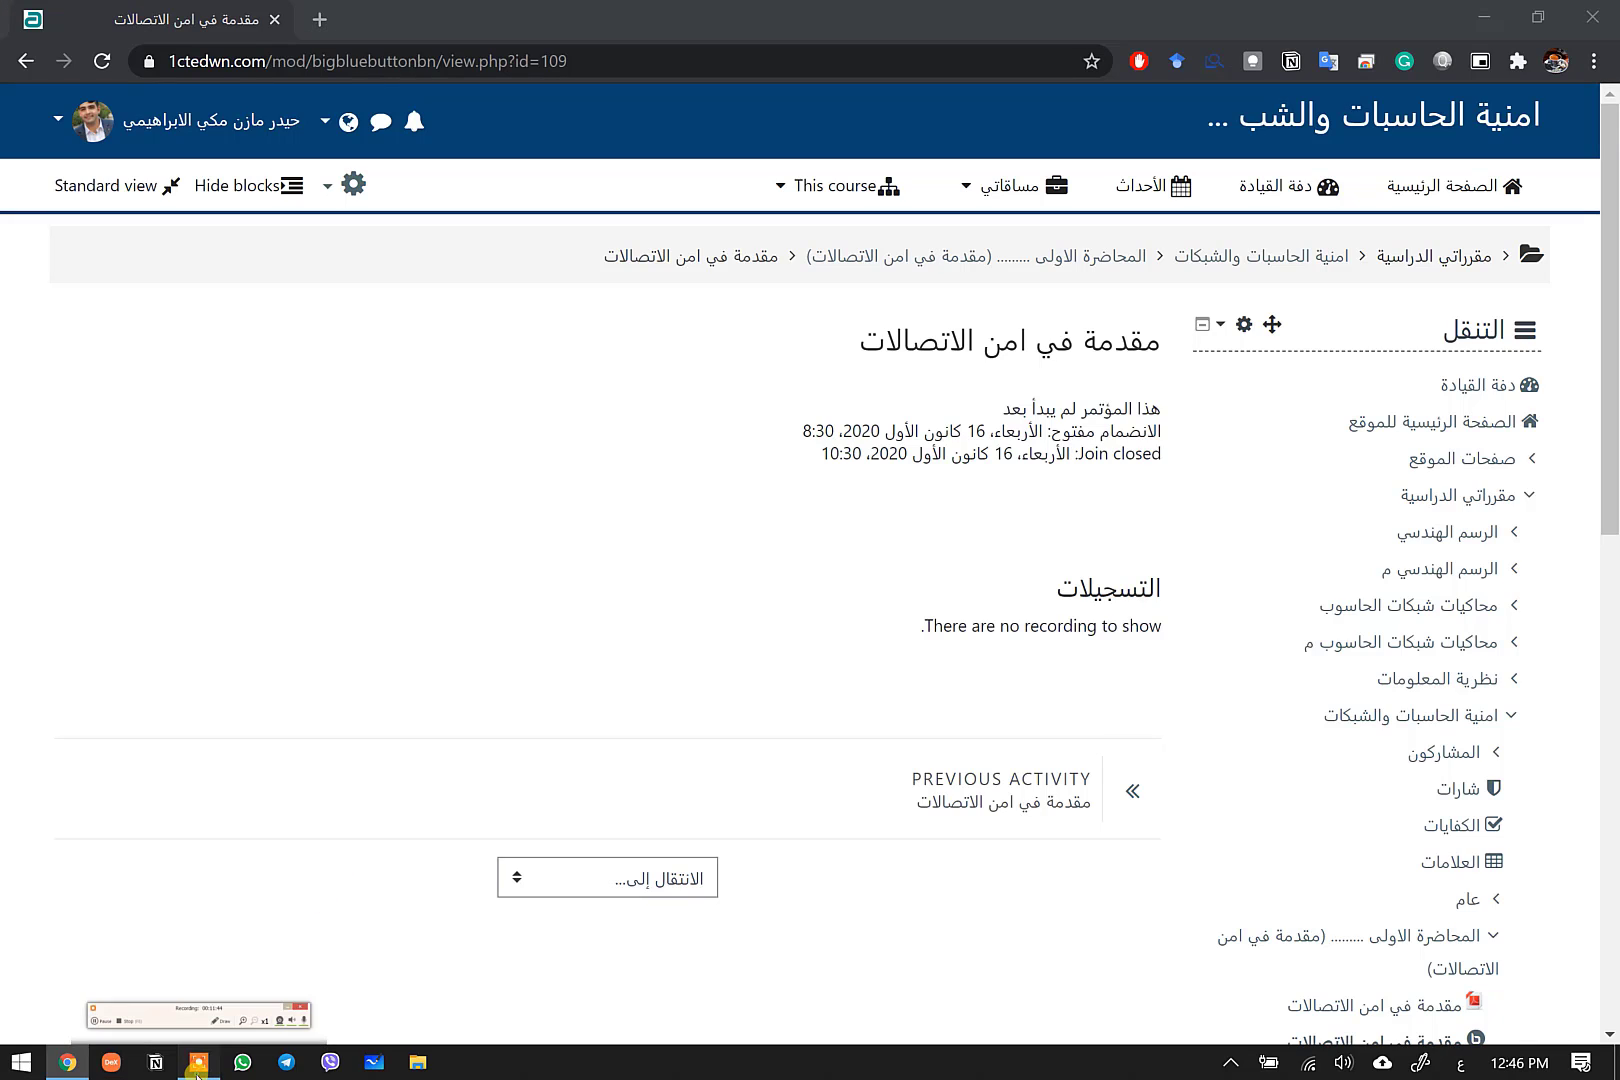